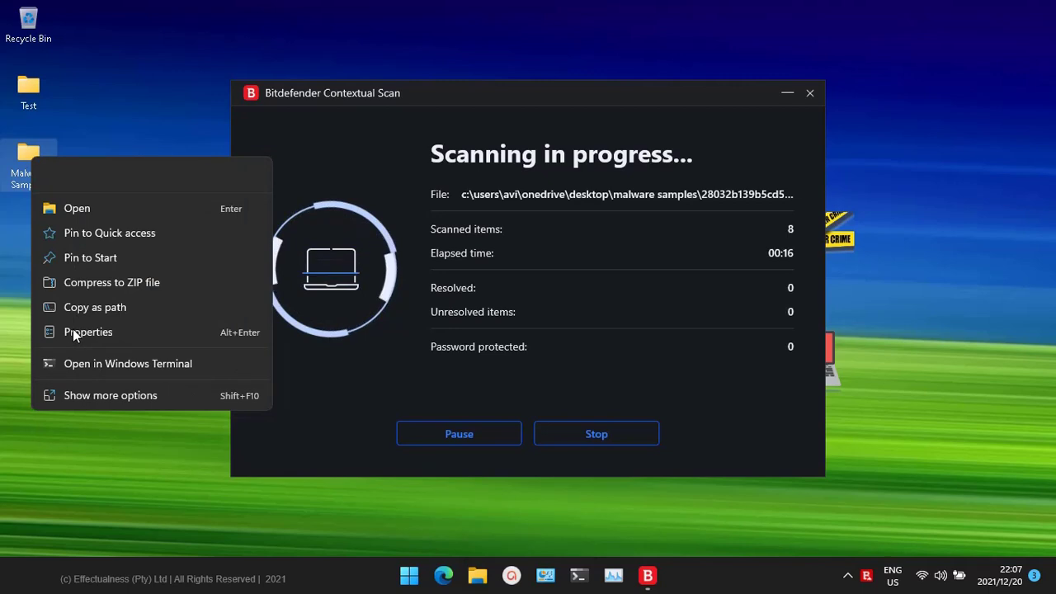
# Open the properties of the Malware Samples desktop folder and arrange them side by side with the running contextual scan window
pyautogui.click(75, 331)
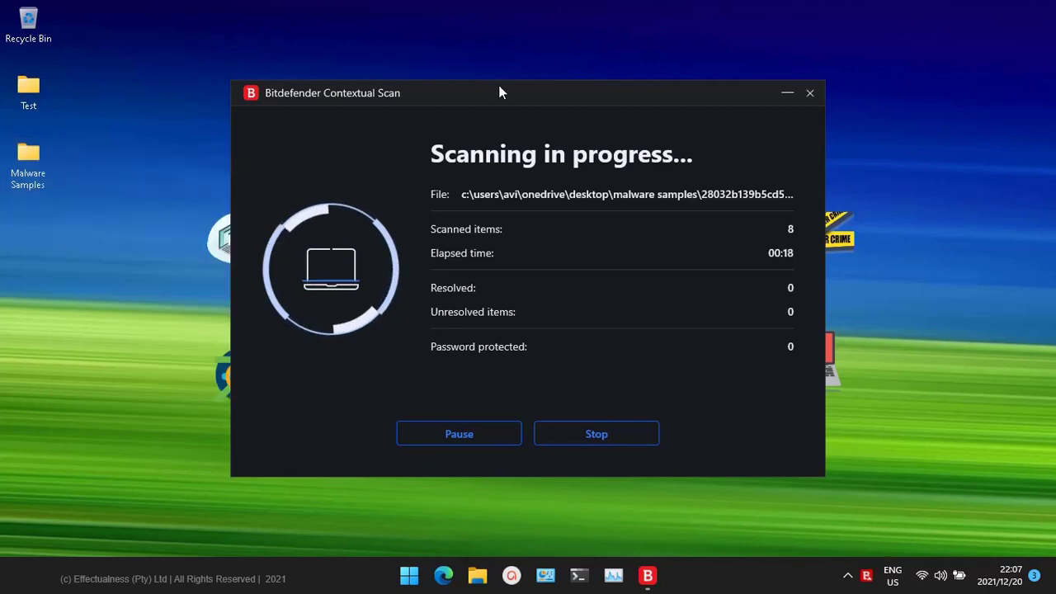
pyautogui.moveTo(494, 92); pyautogui.dragTo(688, 40)
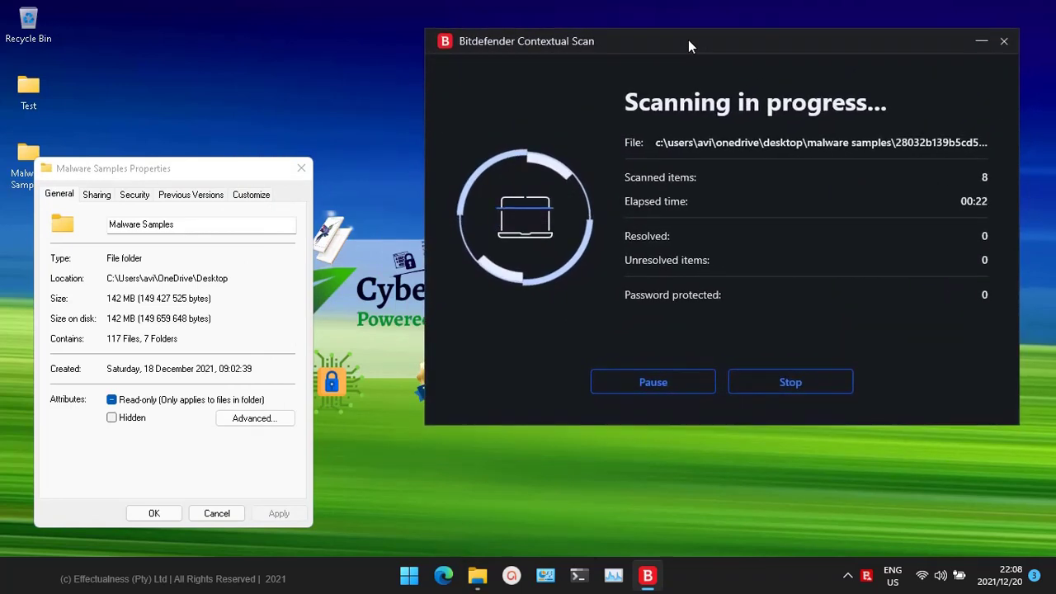
pyautogui.moveTo(173, 168); pyautogui.dragTo(273, 36)
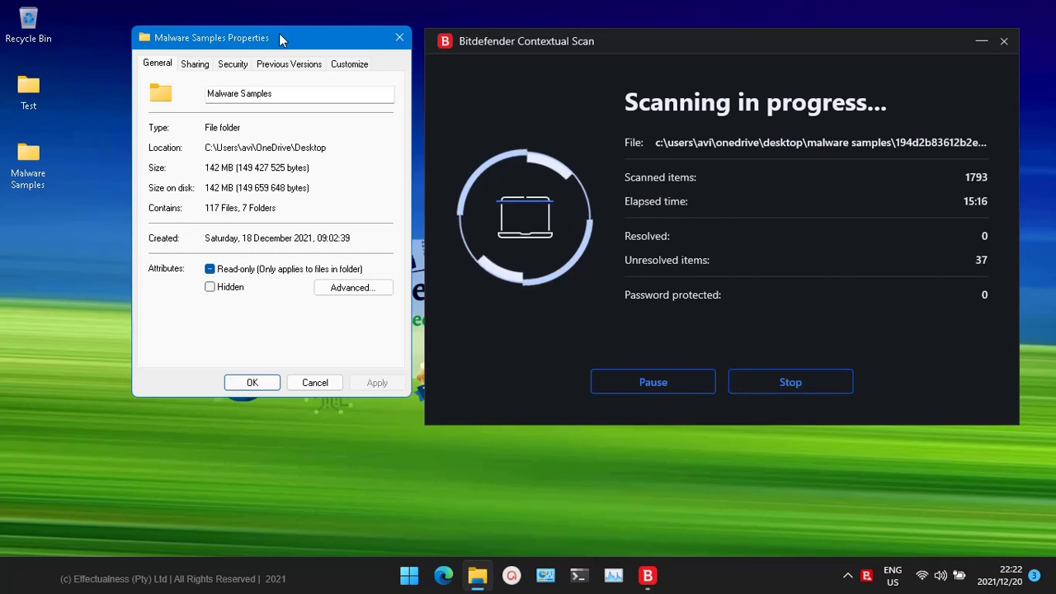
pyautogui.click(731, 44)
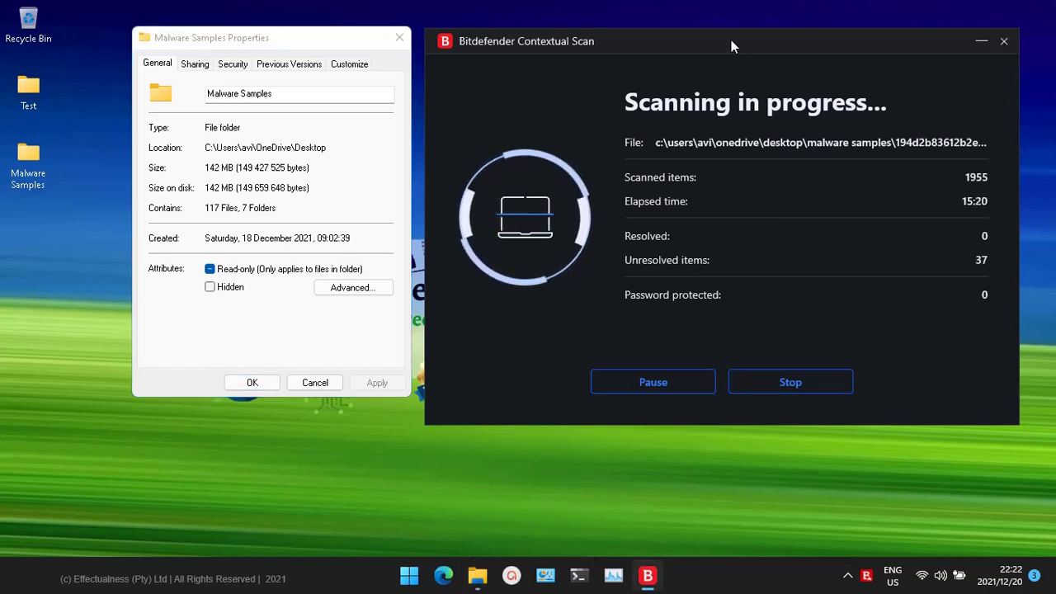
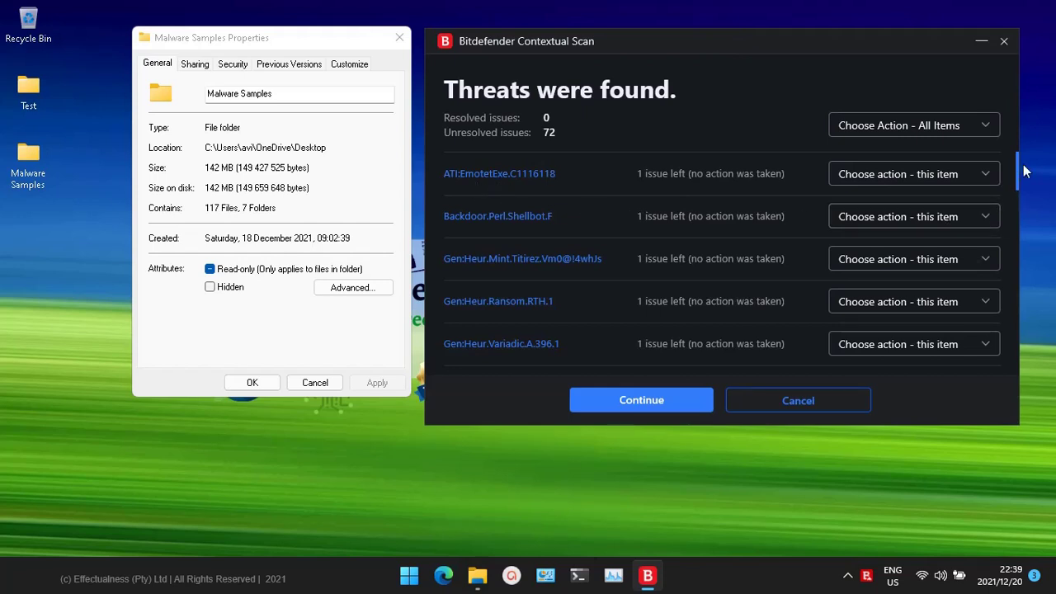
# Look over the first detected threats and set the action for all items to Take no action
pyautogui.scroll(-1, 1017, 163)
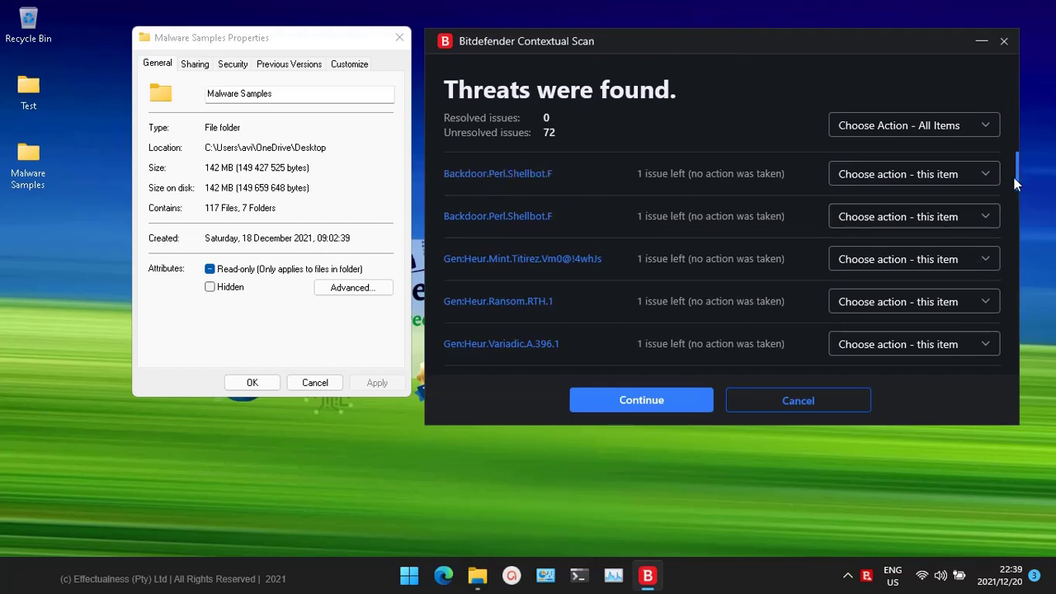
pyautogui.scroll(-3, 1002, 173)
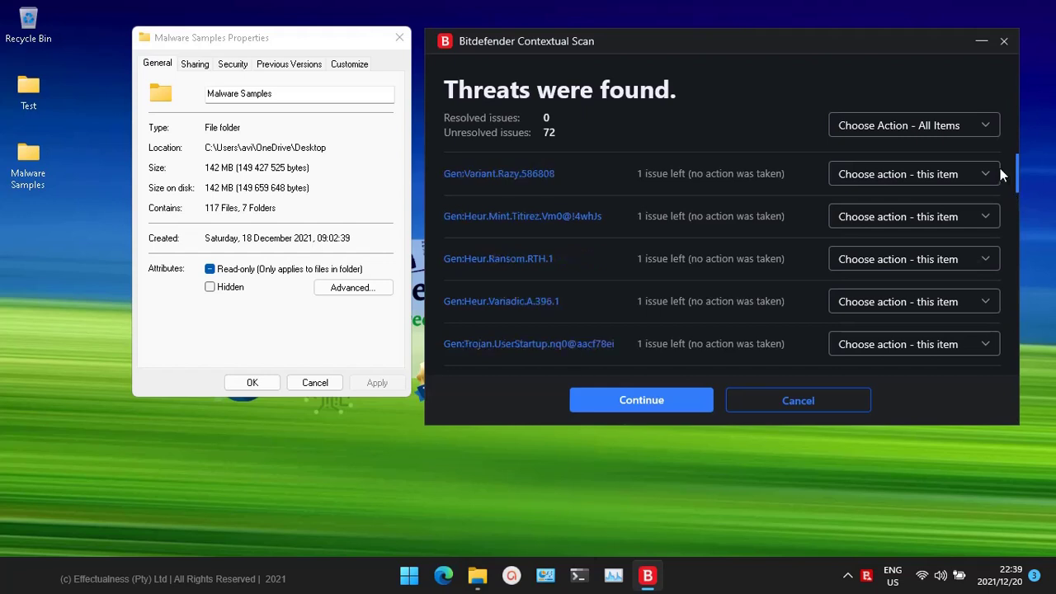
pyautogui.scroll(3, 646, 209)
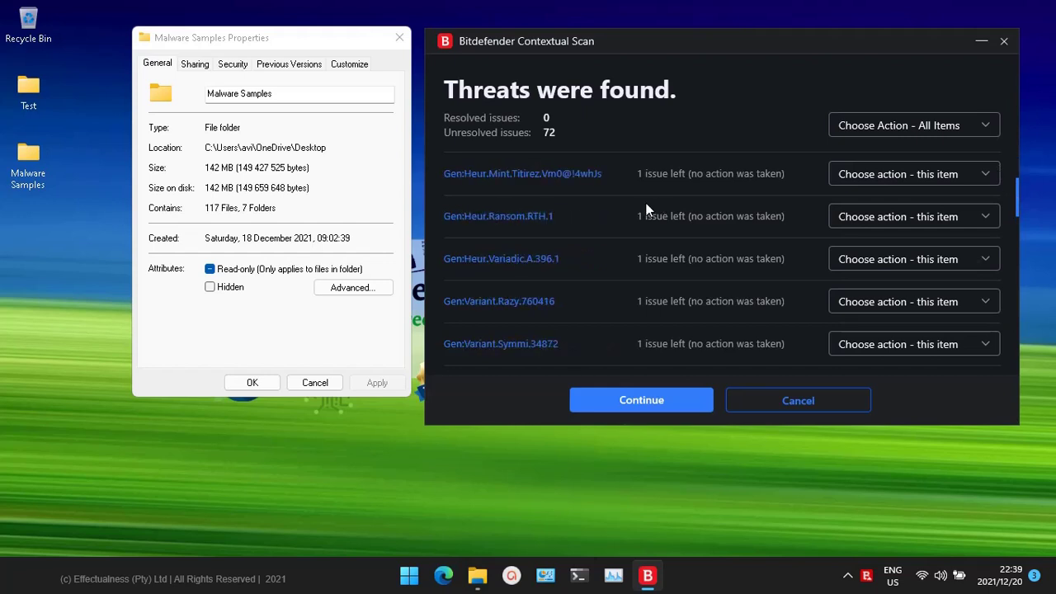
pyautogui.scroll(-2, 982, 131)
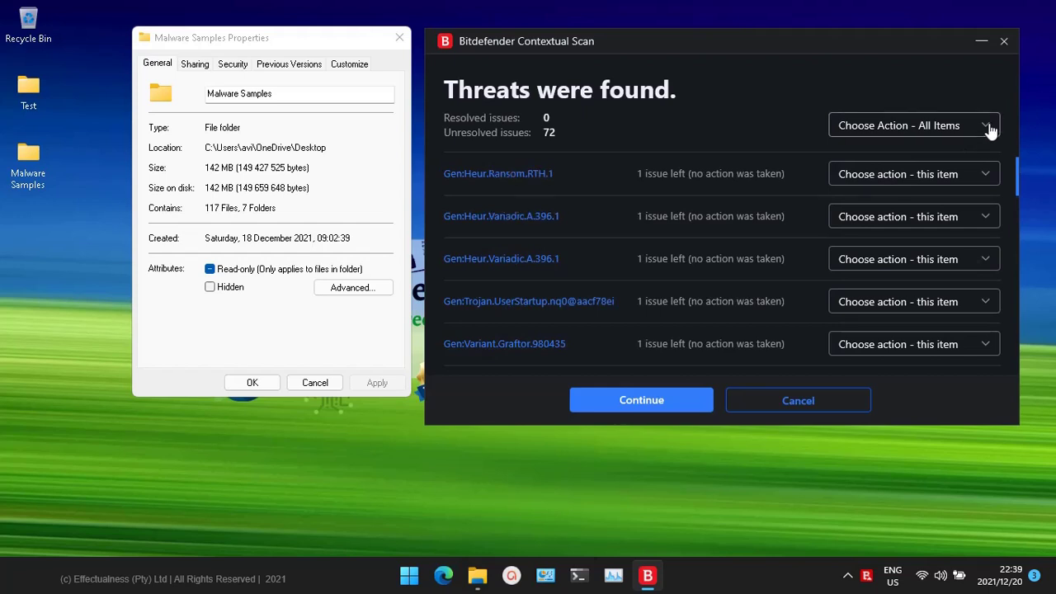
pyautogui.scroll(-1, 988, 132)
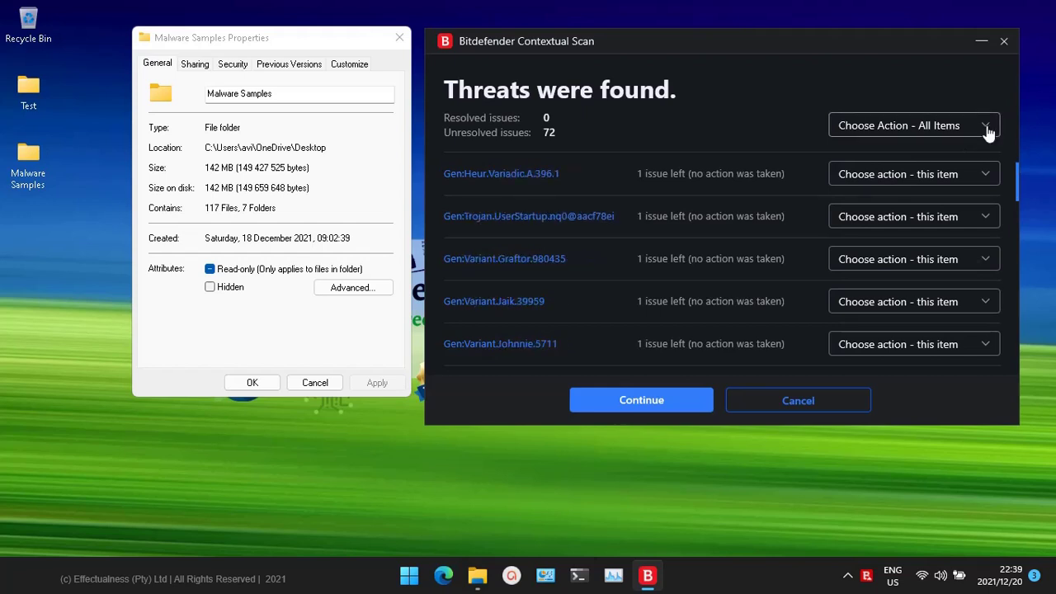
pyautogui.click(988, 133)
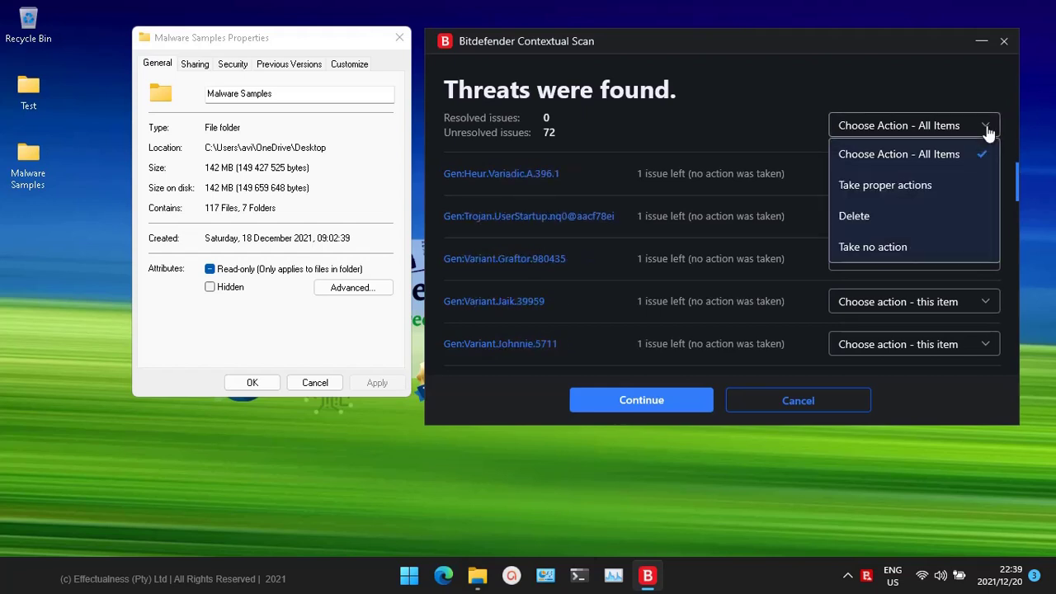
pyautogui.click(891, 247)
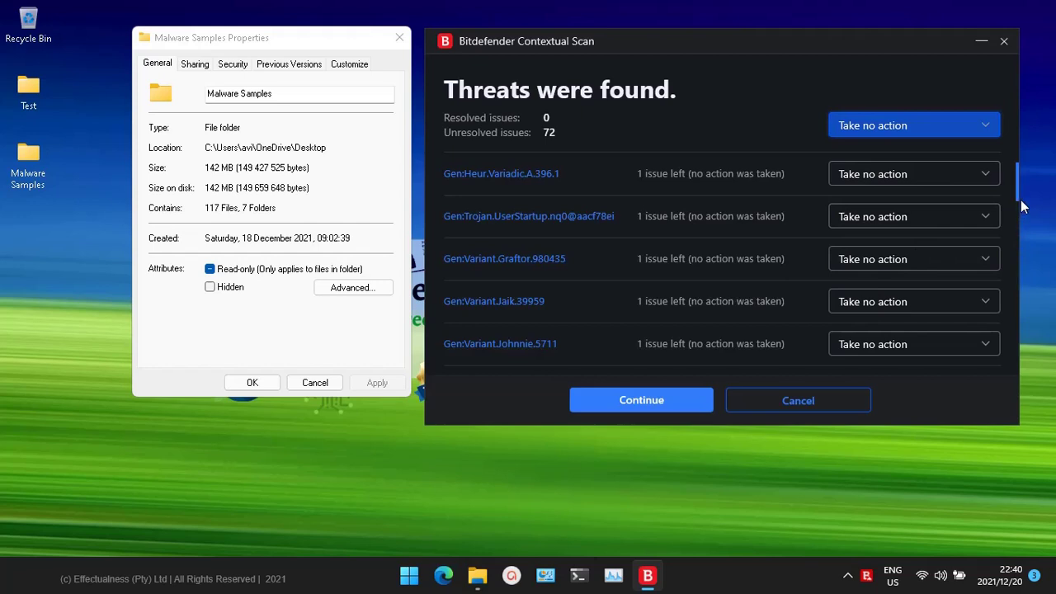
# Review the list of detected threats in the scan results, checking each threat name and its assigned action
pyautogui.scroll(-1, 851, 243)
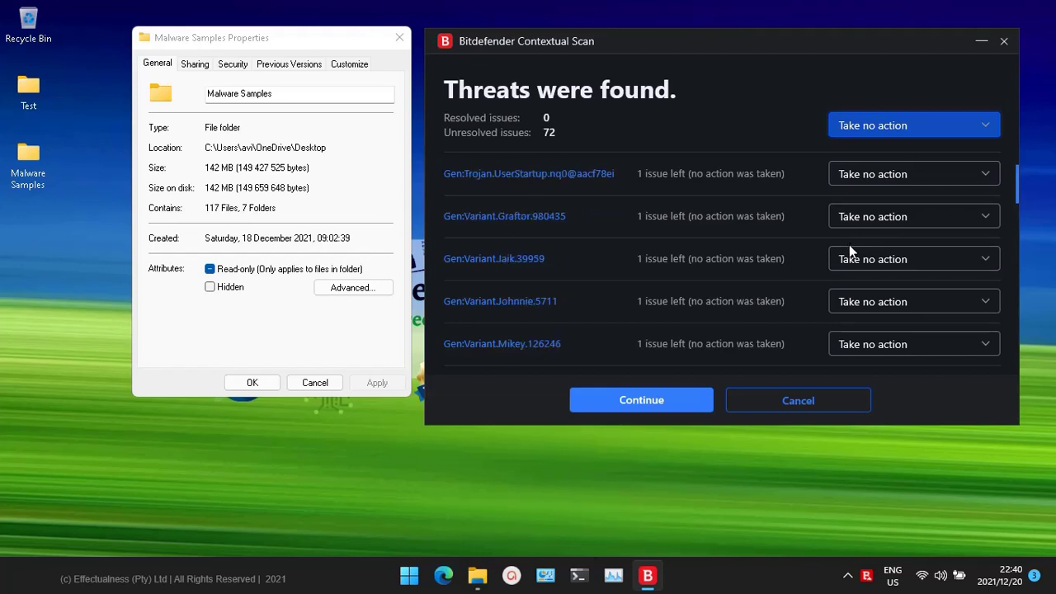
pyautogui.scroll(-1, 847, 245)
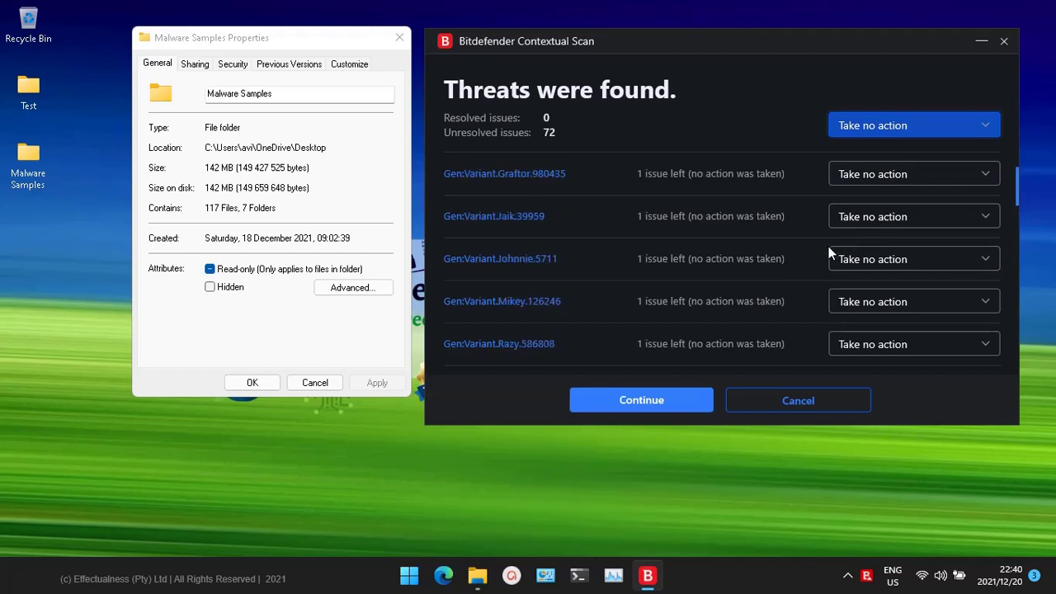
pyautogui.scroll(-1, 827, 251)
pyautogui.scroll(-1, 825, 256)
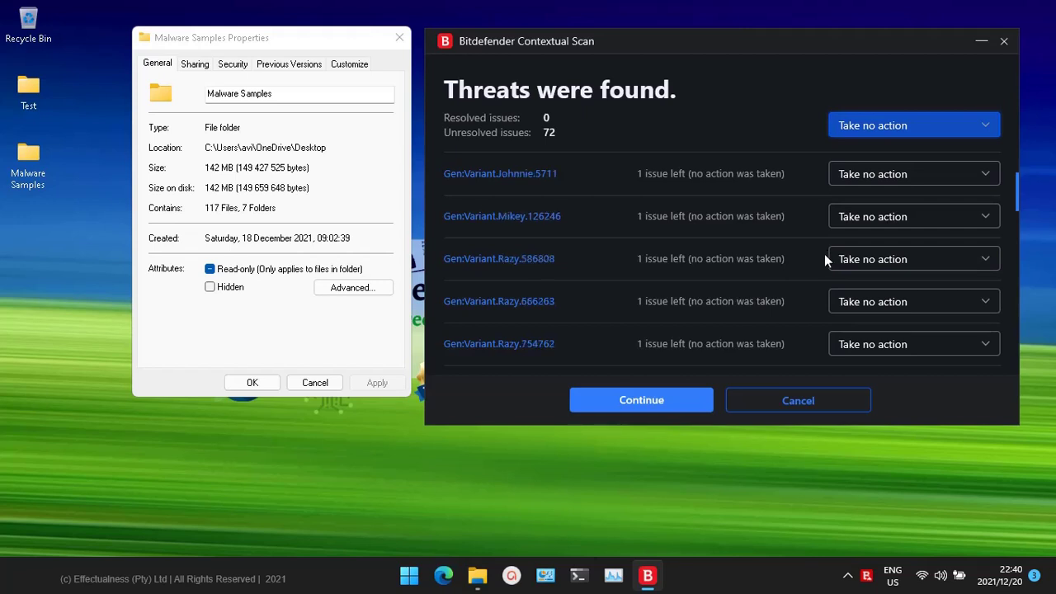
pyautogui.scroll(-1, 825, 255)
pyautogui.scroll(-1, 825, 255)
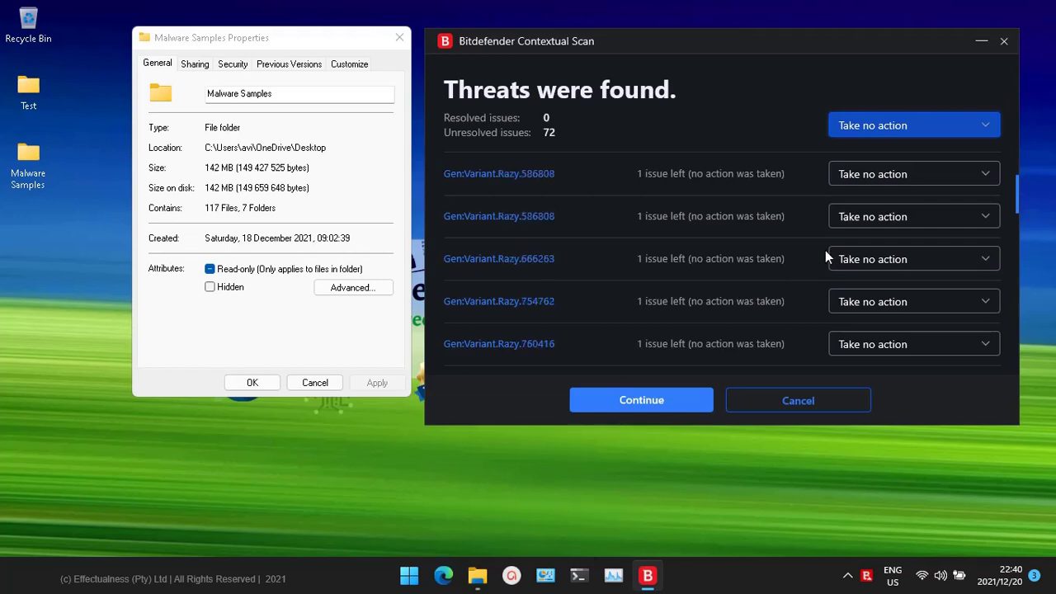
pyautogui.scroll(-1, 825, 250)
pyautogui.scroll(-1, 824, 250)
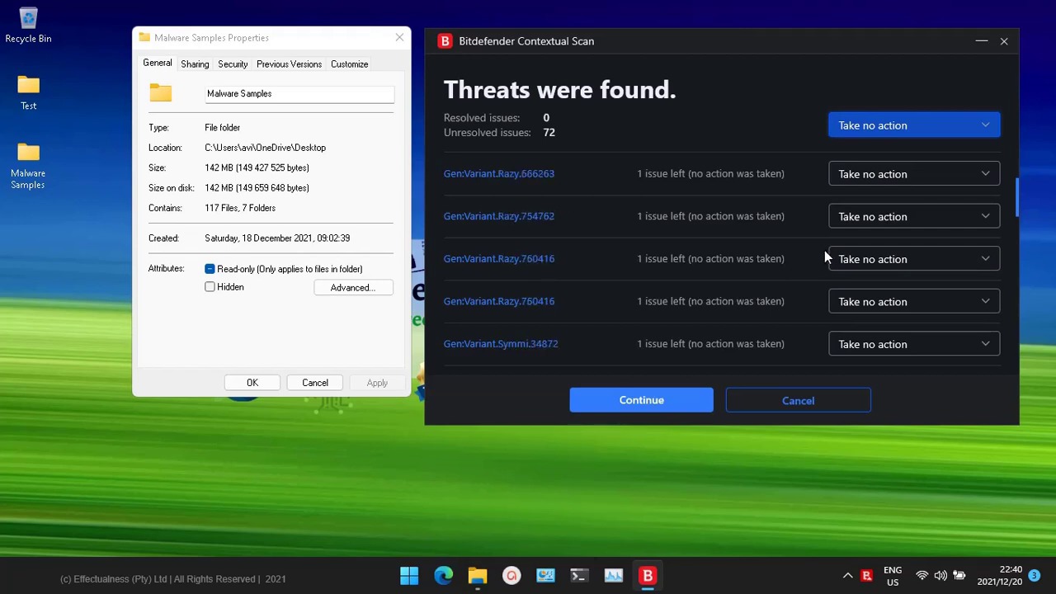
pyautogui.scroll(-1, 824, 250)
pyautogui.scroll(-1, 825, 247)
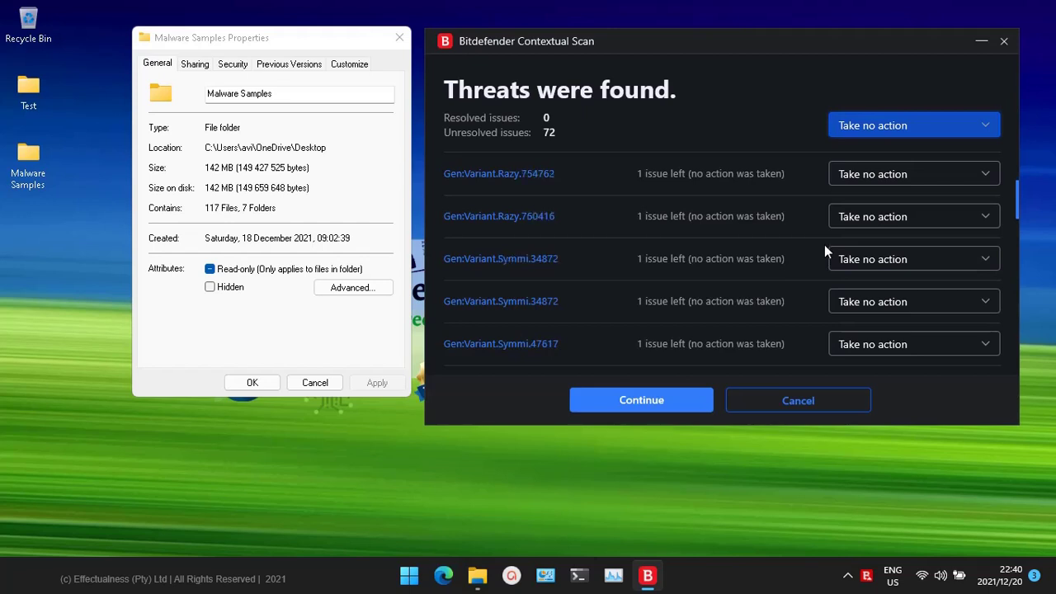
pyautogui.scroll(-1, 824, 244)
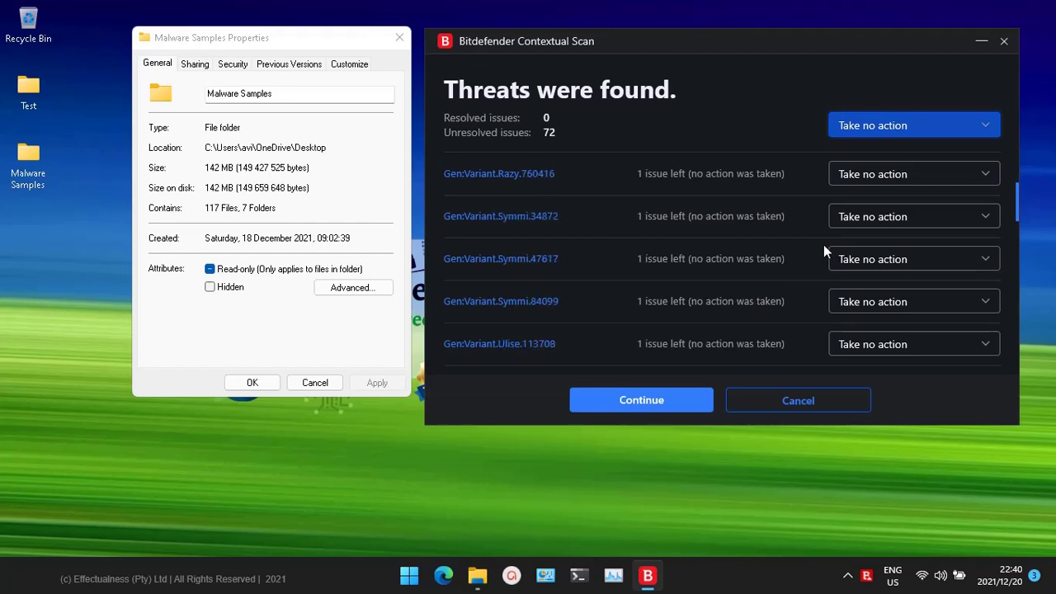
pyautogui.scroll(-2, 821, 244)
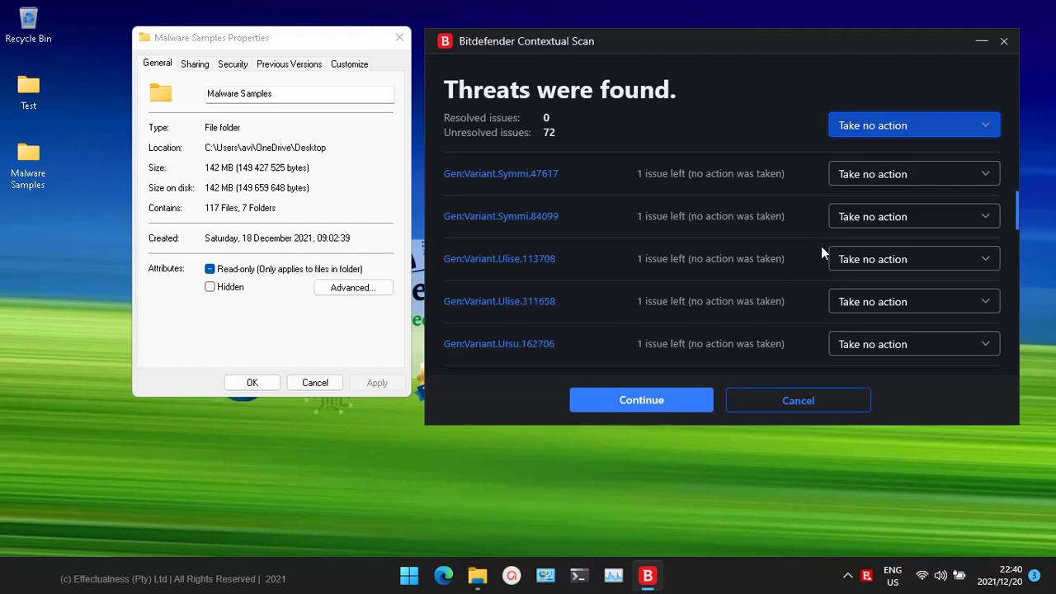
pyautogui.scroll(-2, 819, 242)
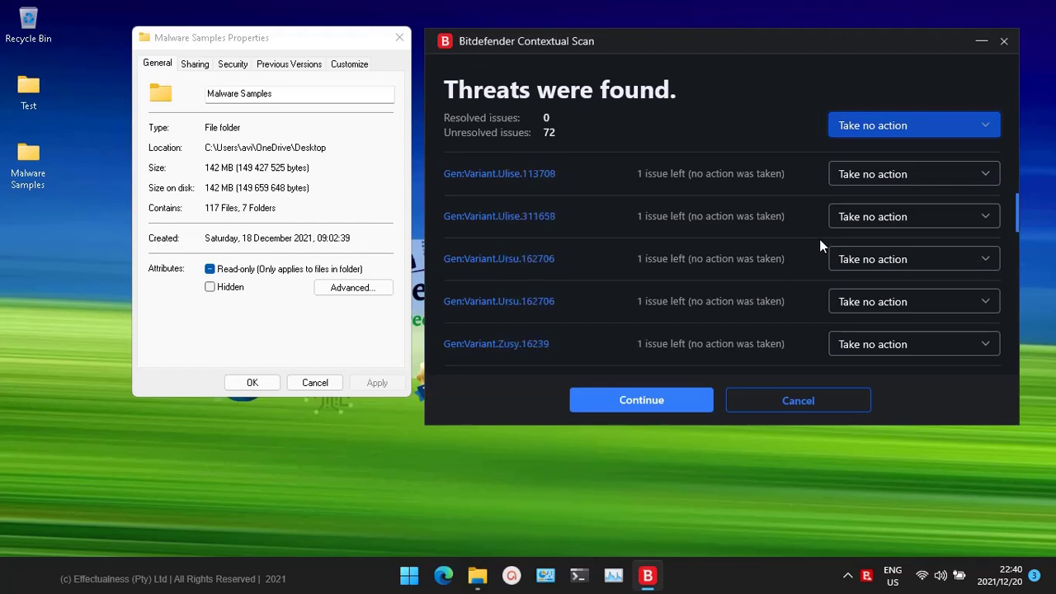
pyautogui.scroll(-2, 819, 244)
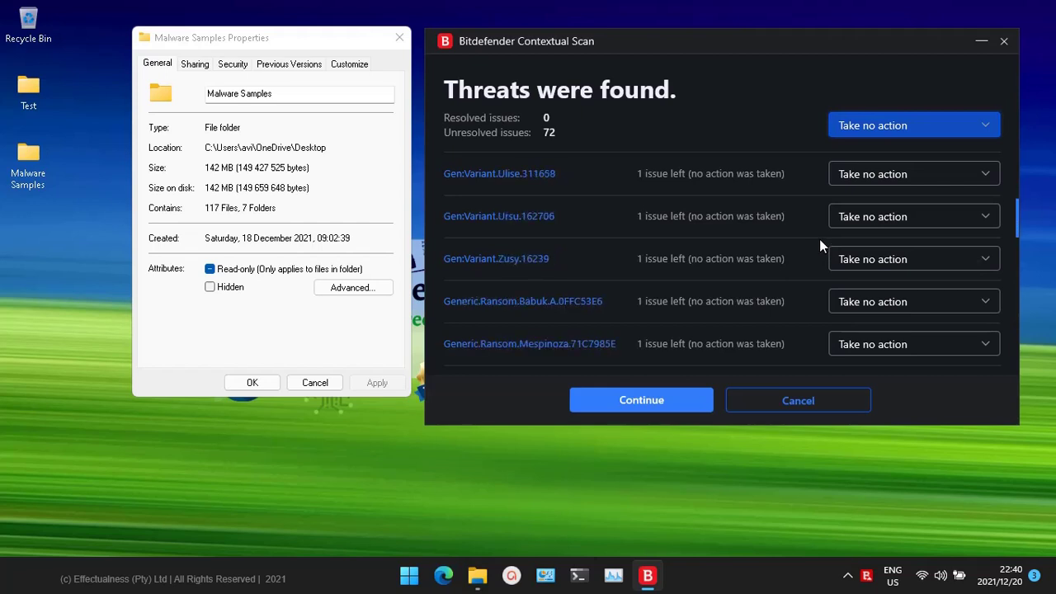
pyautogui.scroll(-2, 819, 244)
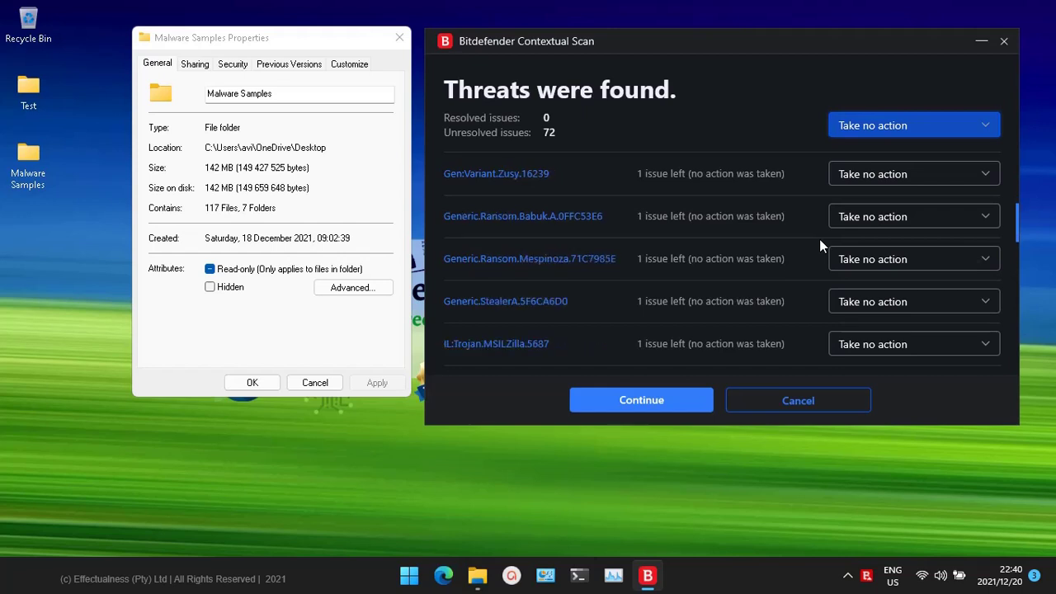
pyautogui.scroll(-1, 820, 242)
pyautogui.scroll(-1, 818, 245)
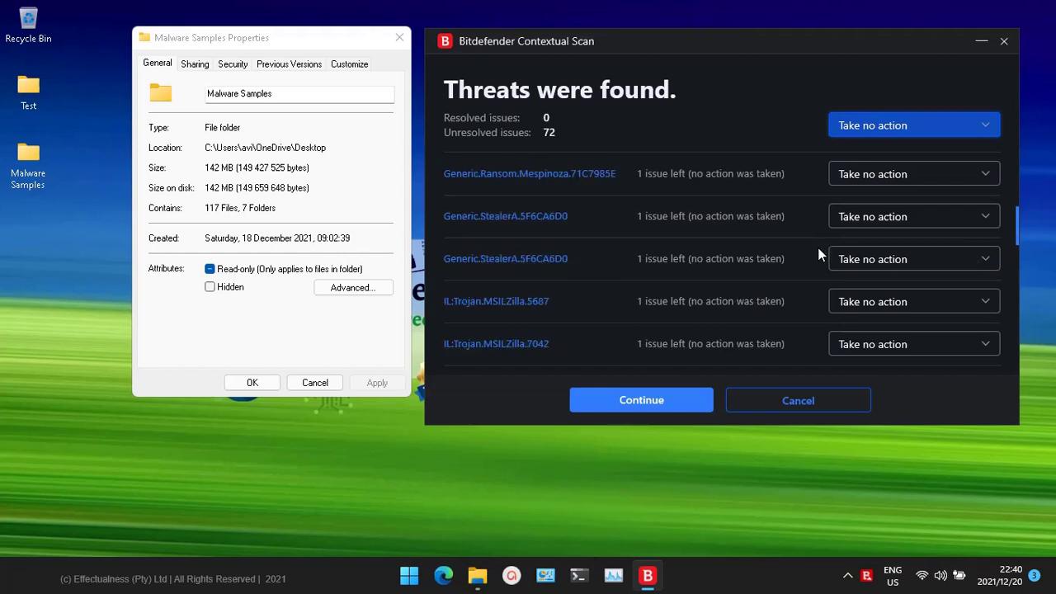
pyautogui.scroll(-1, 819, 254)
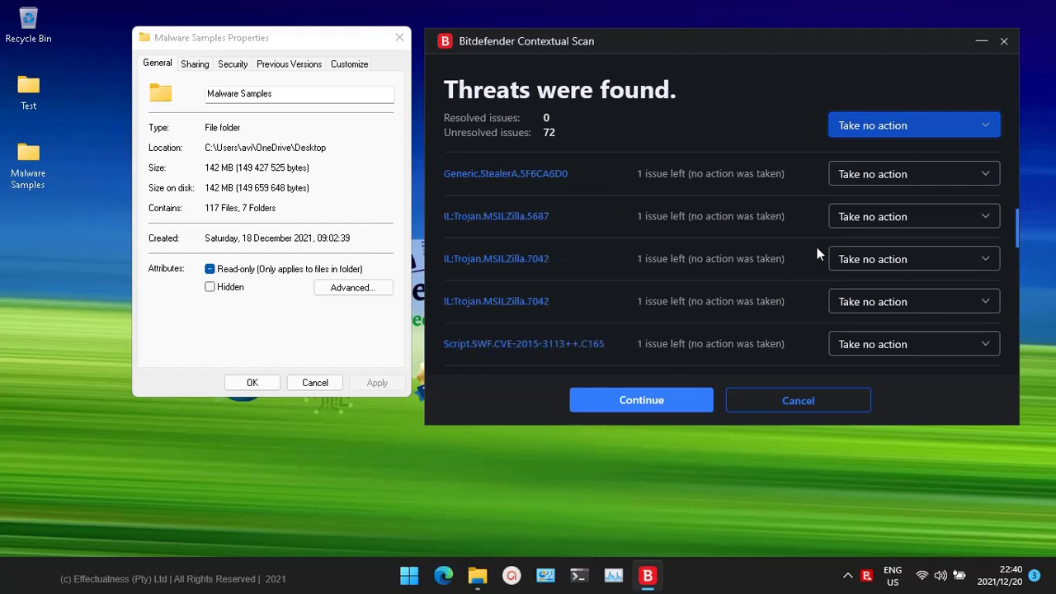
pyautogui.scroll(-1, 817, 254)
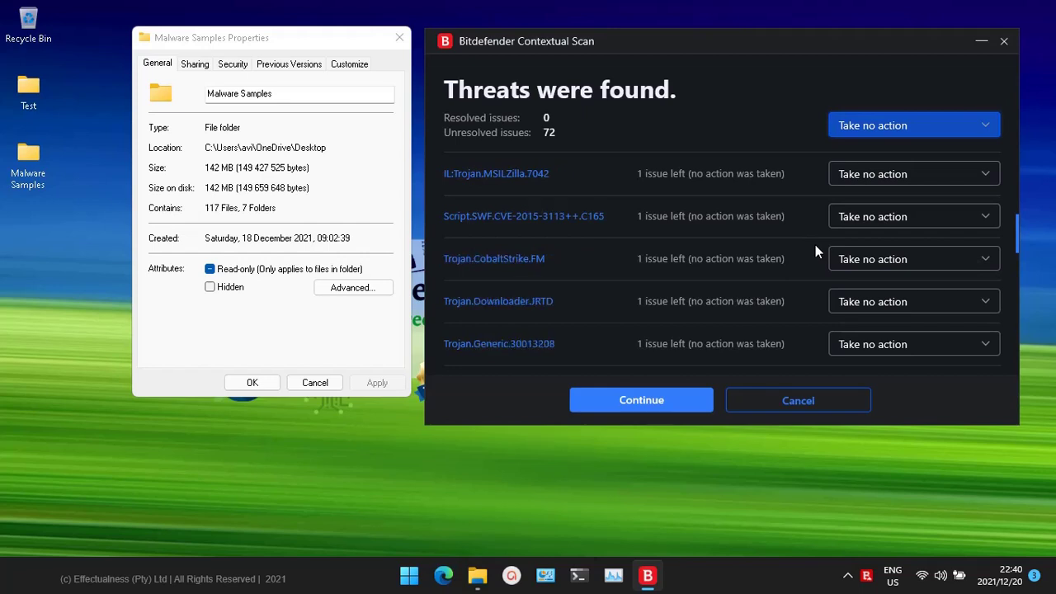
pyautogui.scroll(-1, 816, 246)
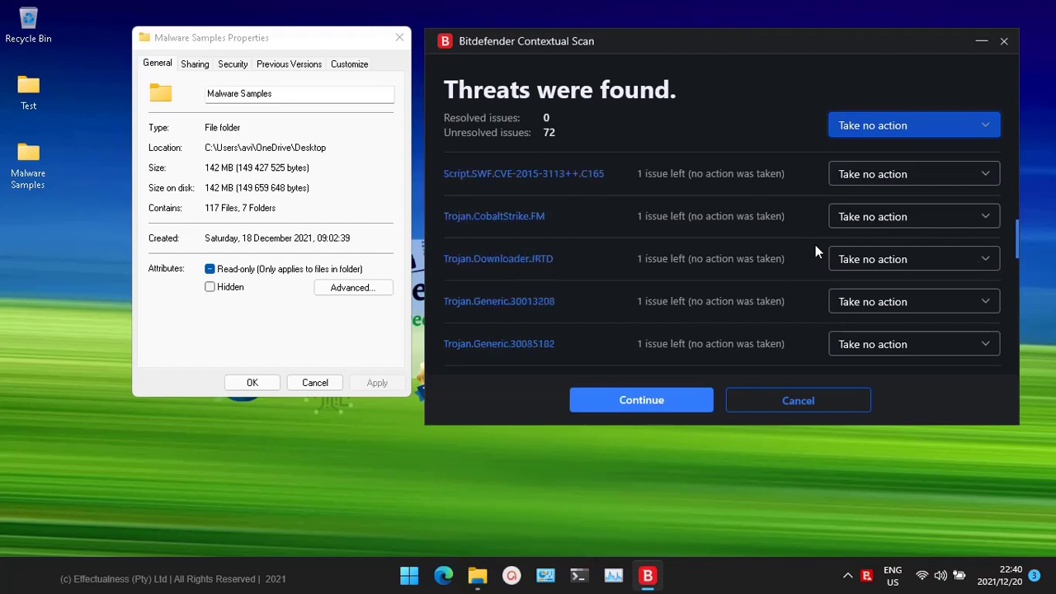
pyautogui.scroll(-1, 816, 252)
pyautogui.scroll(-1, 815, 252)
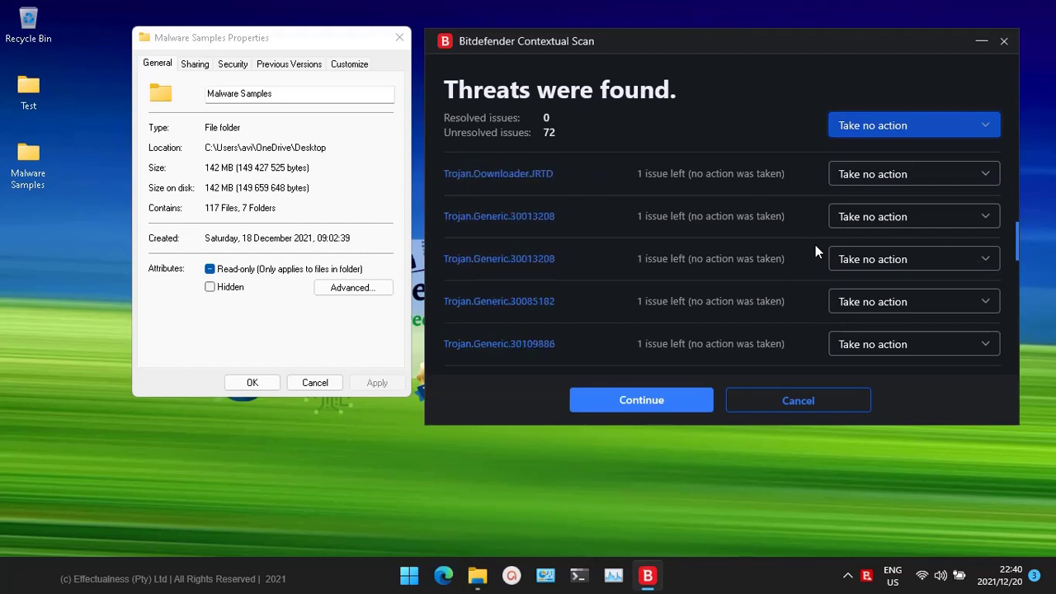
pyautogui.scroll(-2, 816, 244)
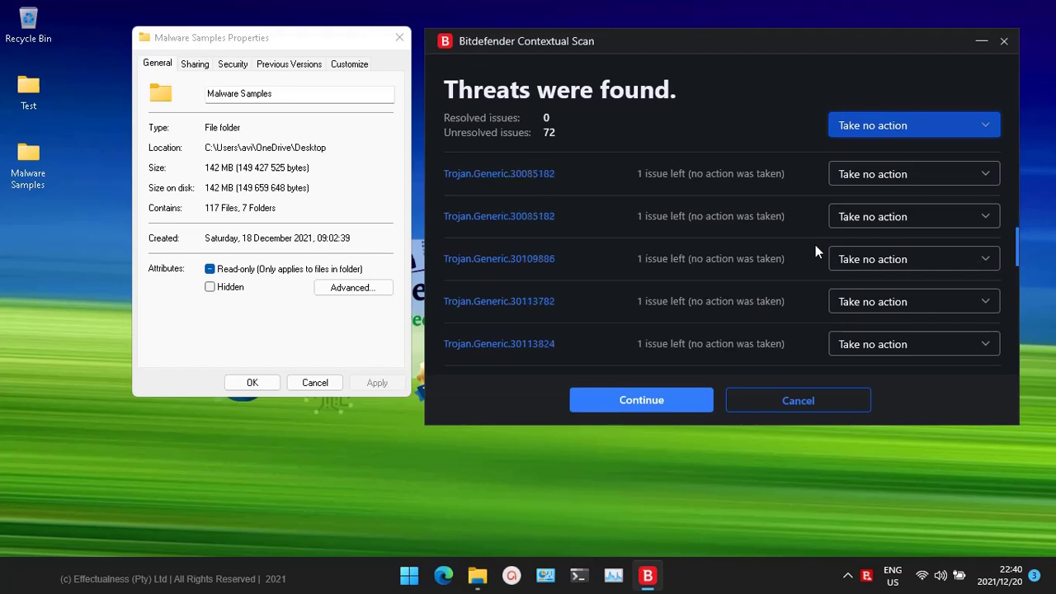
pyautogui.scroll(-2, 816, 244)
pyautogui.scroll(-2, 808, 241)
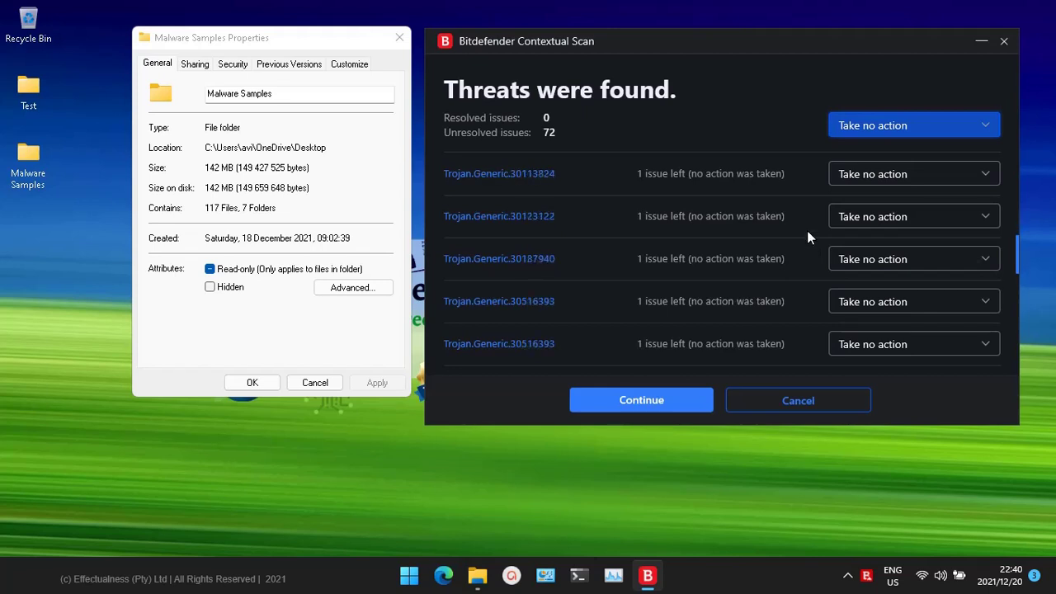
pyautogui.scroll(-2, 808, 229)
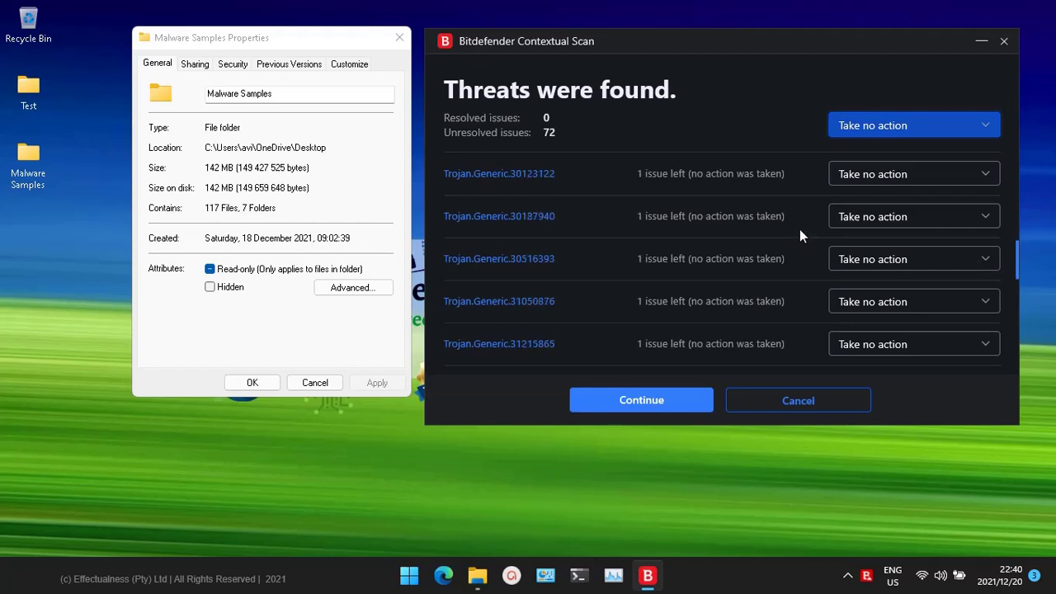
pyautogui.scroll(-2, 801, 218)
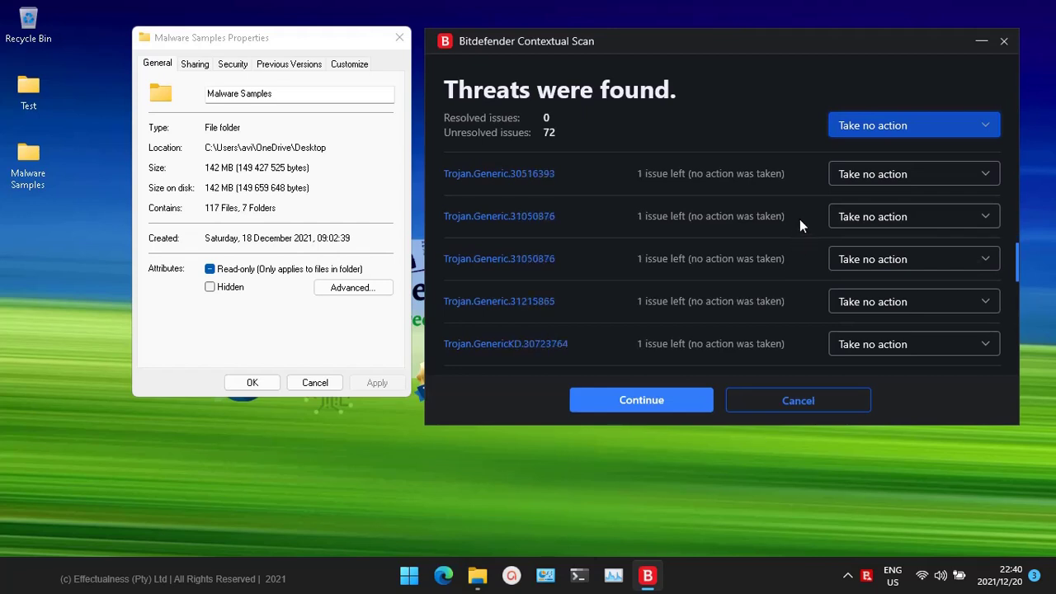
pyautogui.scroll(-1, 797, 213)
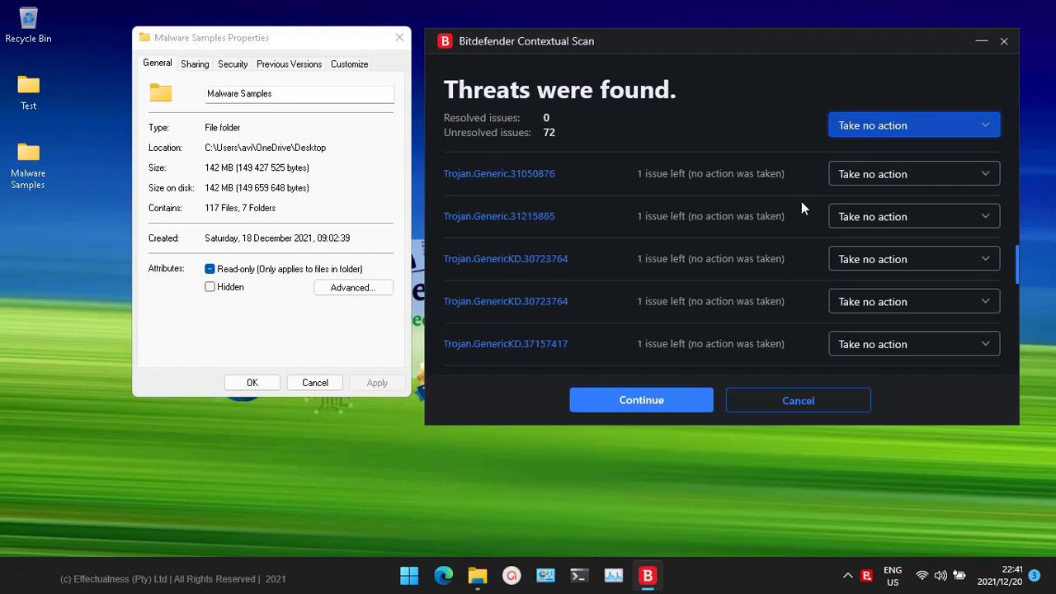
pyautogui.scroll(-1, 795, 189)
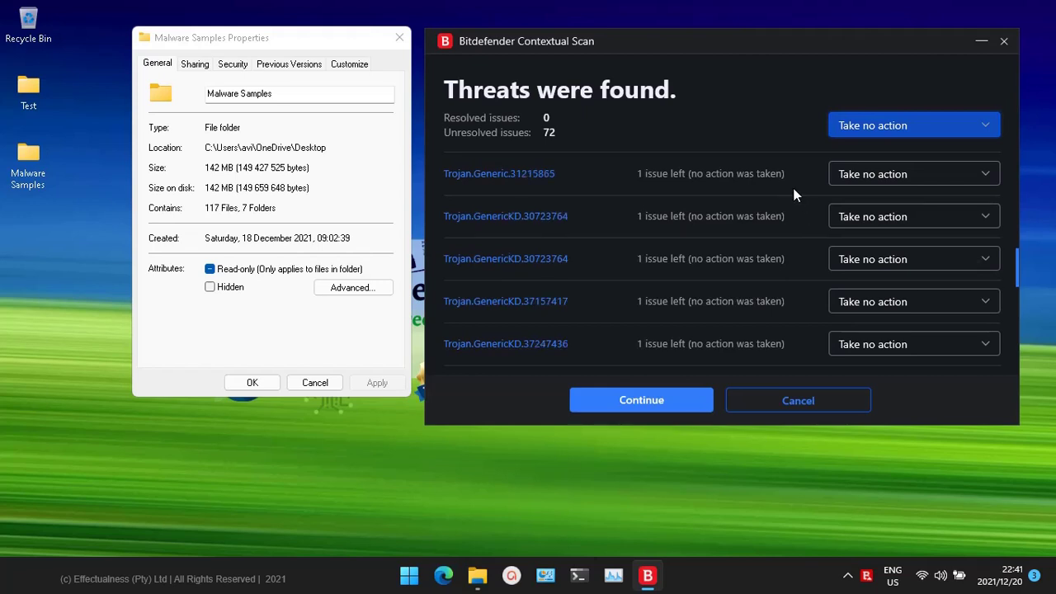
pyautogui.scroll(-1, 807, 264)
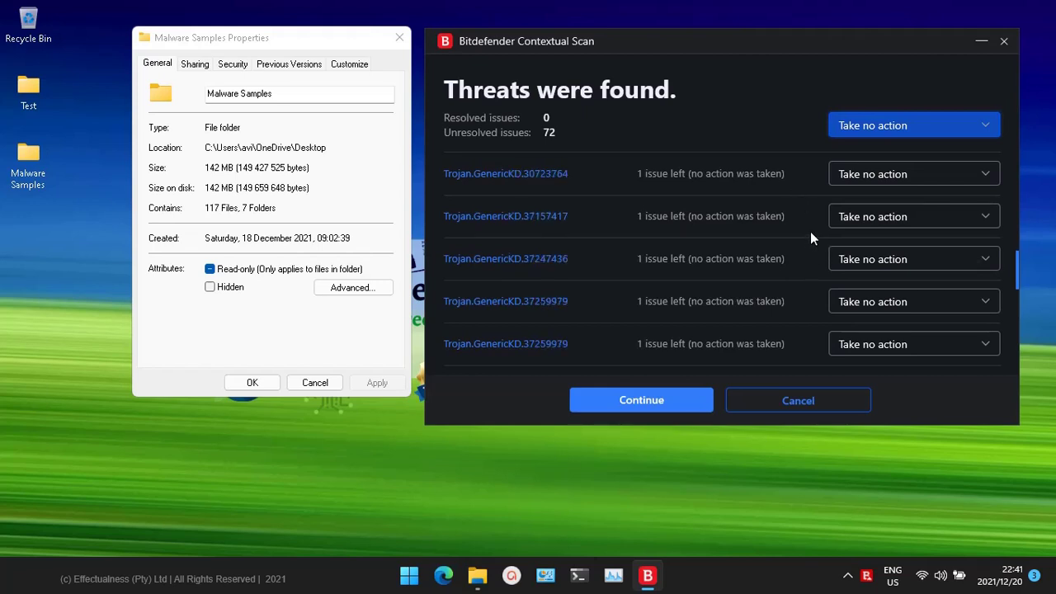
# Examine the names and assigned actions of the remaining threats, from the Trojan.GenericKD entries through the Trojan.Ransom entries
pyautogui.scroll(-1, 807, 234)
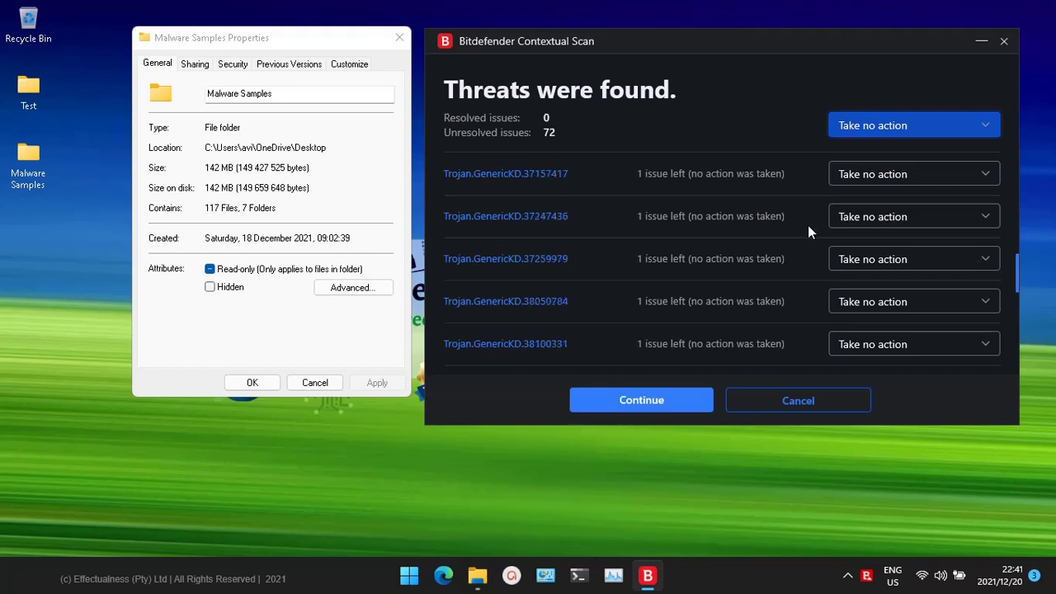
pyautogui.scroll(-1, 809, 223)
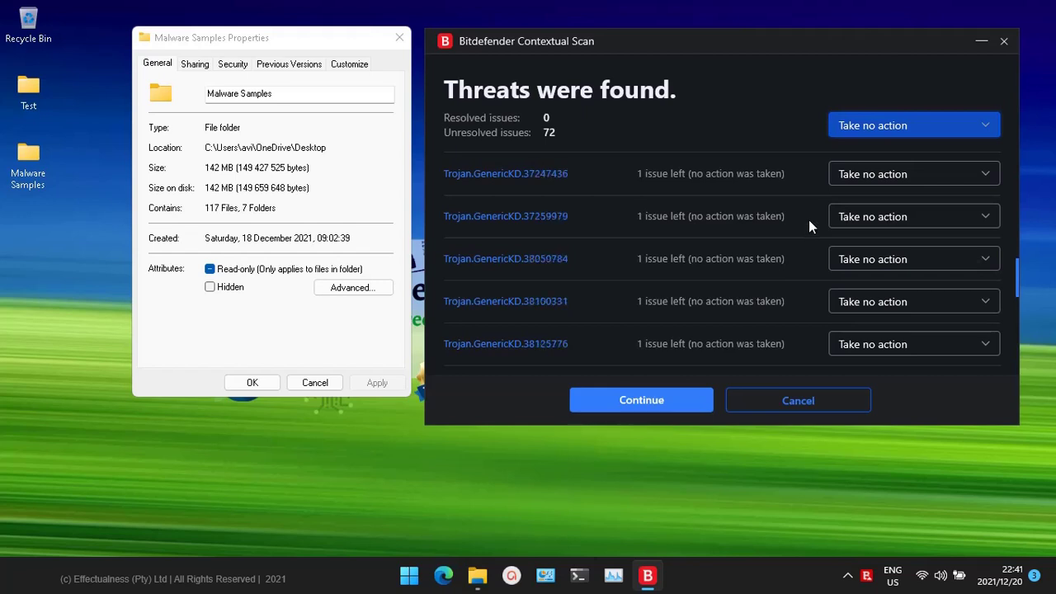
pyautogui.scroll(-1, 808, 216)
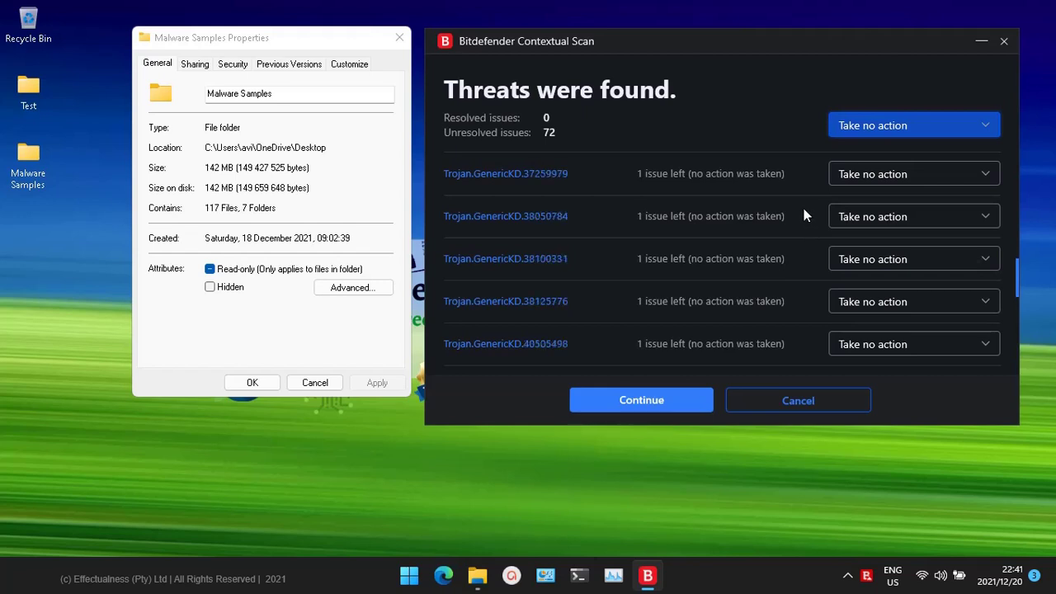
pyautogui.scroll(-1, 804, 206)
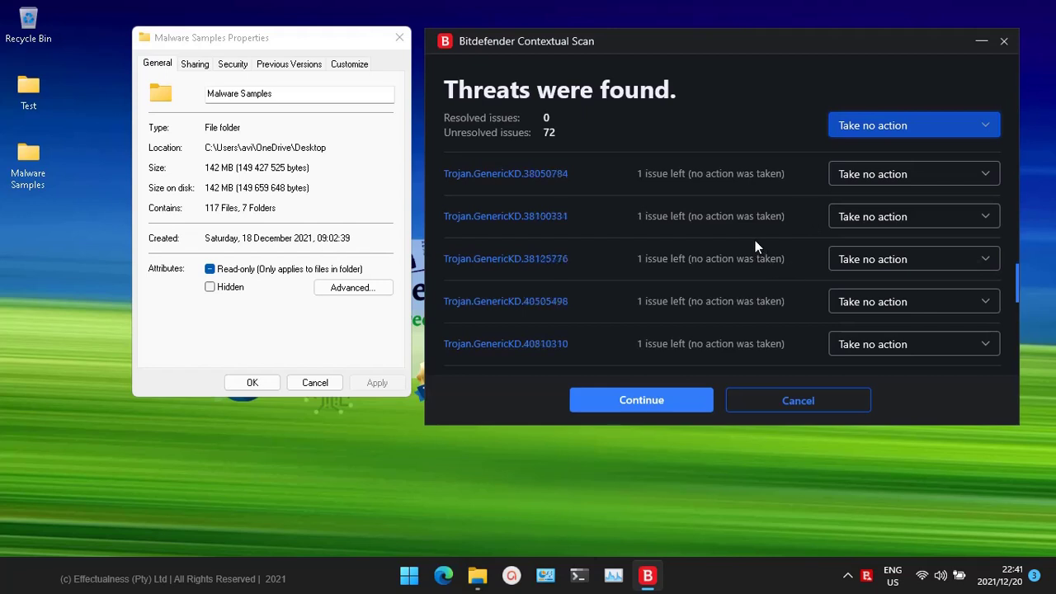
pyautogui.scroll(-1, 754, 244)
pyautogui.scroll(-1, 753, 247)
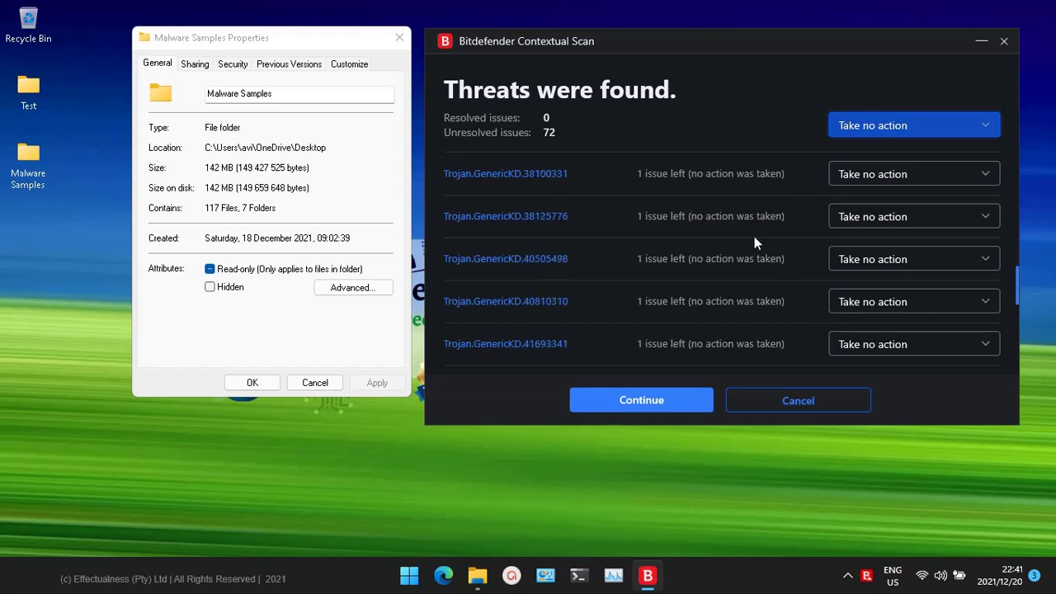
pyautogui.scroll(-2, 757, 230)
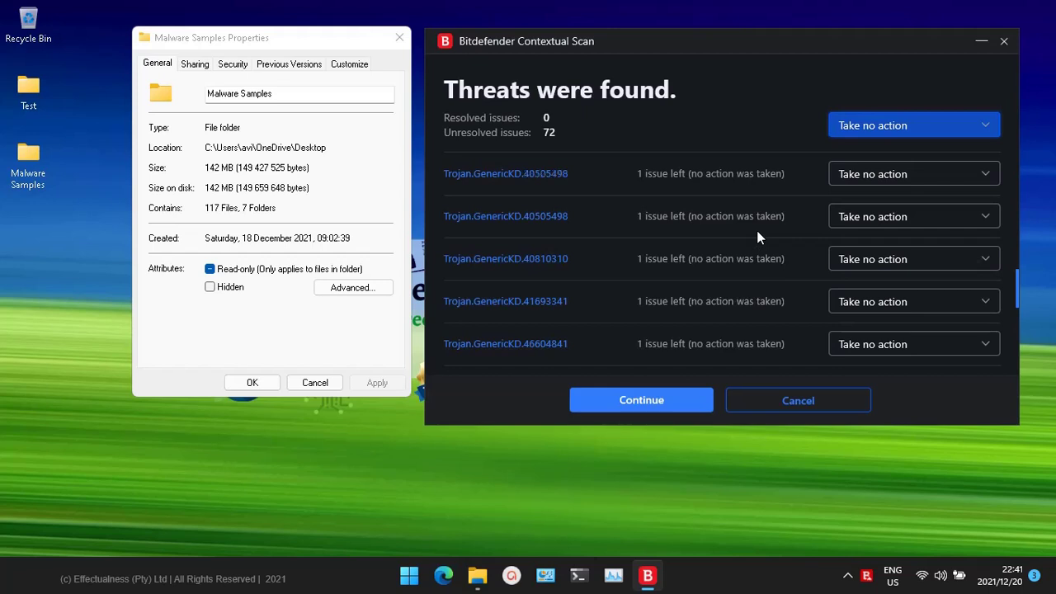
pyautogui.scroll(-1, 756, 235)
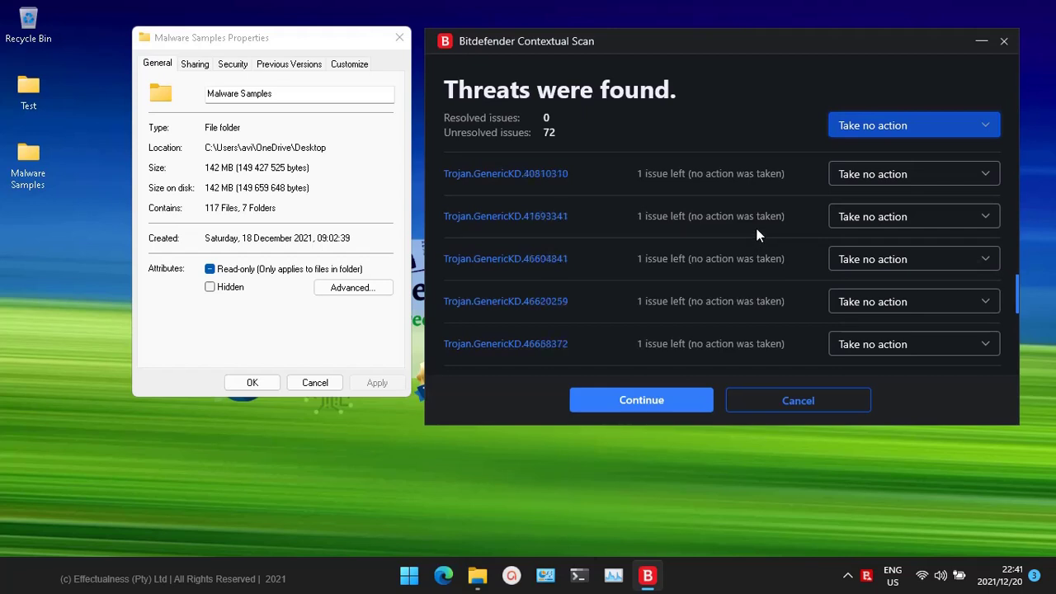
pyautogui.scroll(-1, 757, 236)
pyautogui.scroll(-1, 757, 235)
pyautogui.scroll(-1, 759, 222)
pyautogui.scroll(-1, 757, 207)
pyautogui.scroll(-1, 763, 204)
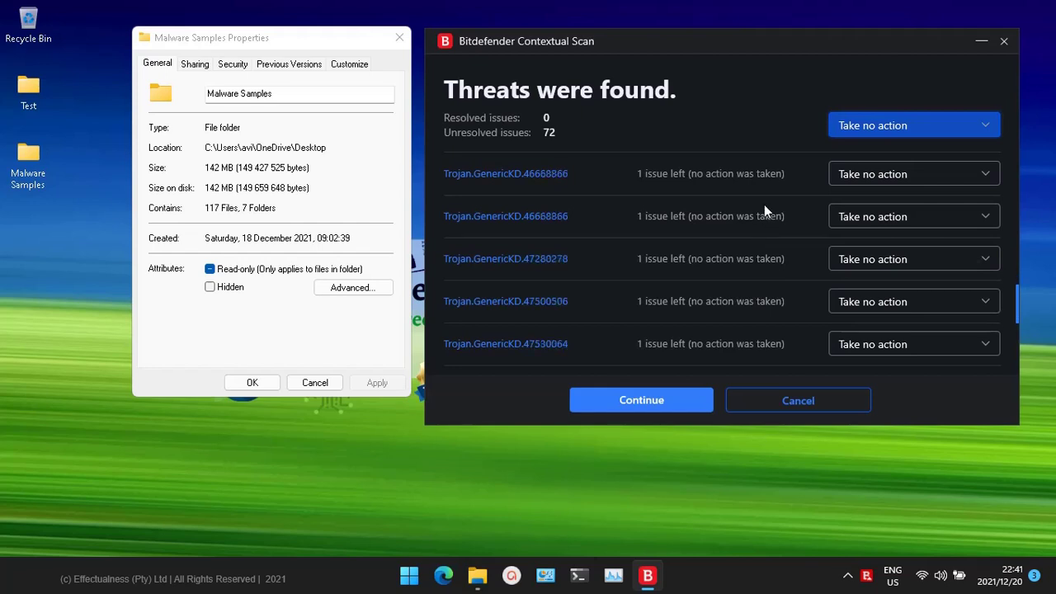
pyautogui.scroll(-1, 746, 240)
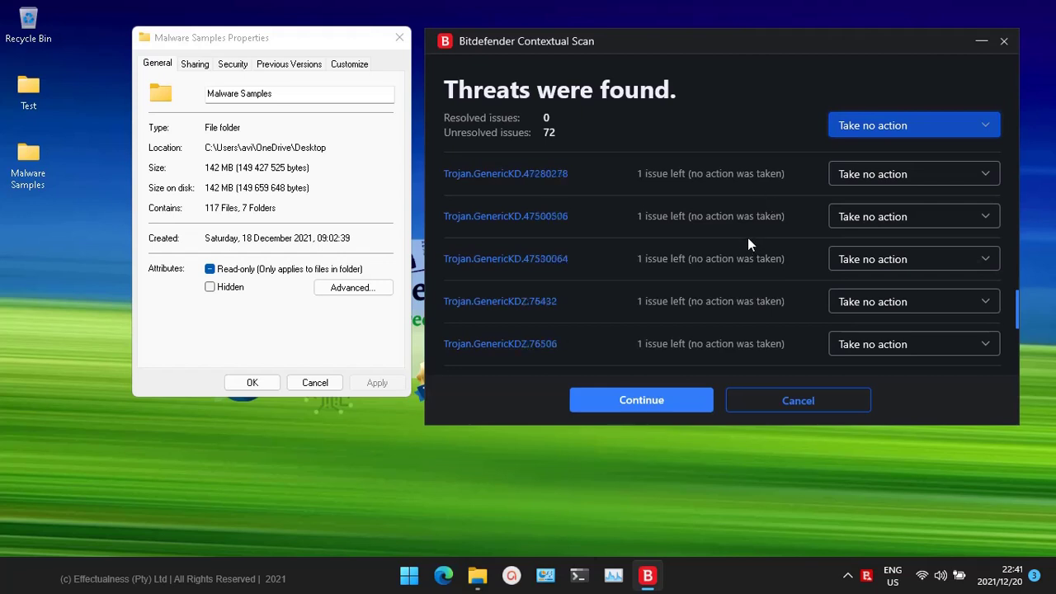
pyautogui.scroll(-1, 748, 237)
pyautogui.scroll(-1, 754, 210)
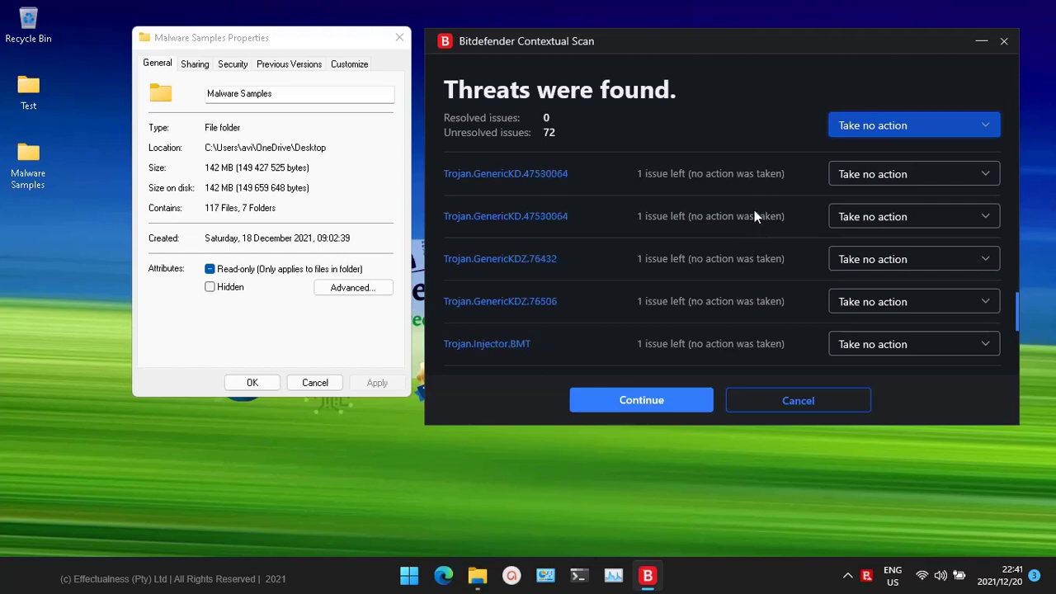
pyautogui.scroll(-1, 755, 210)
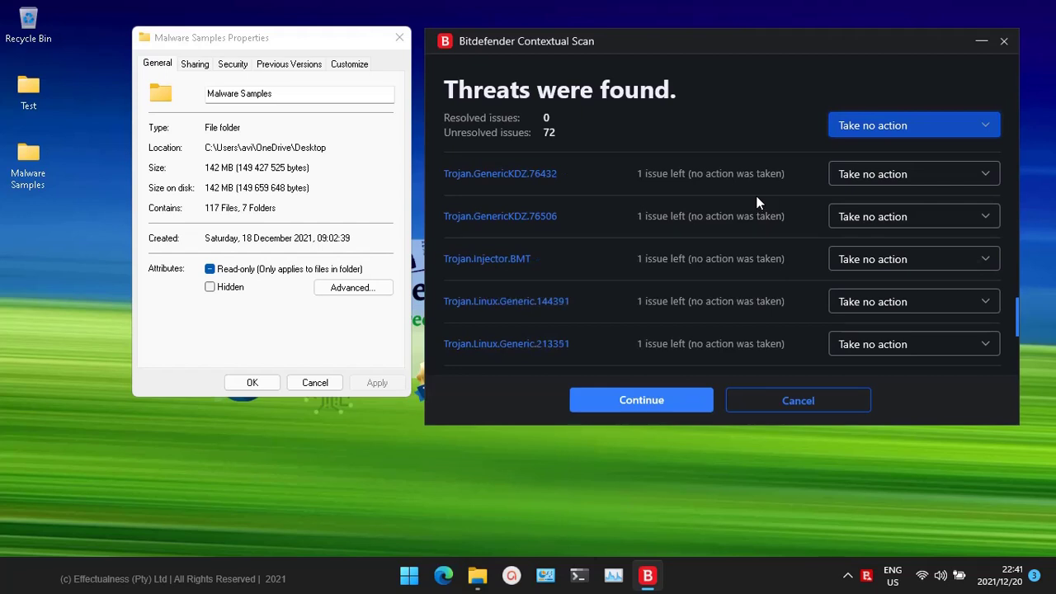
pyautogui.scroll(-1, 757, 202)
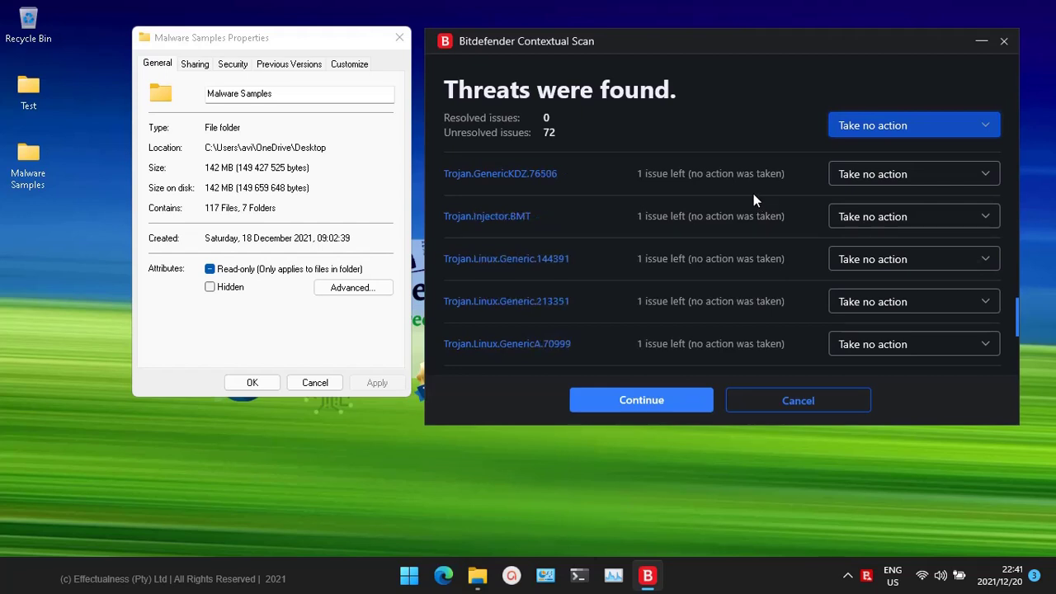
pyautogui.scroll(-1, 752, 190)
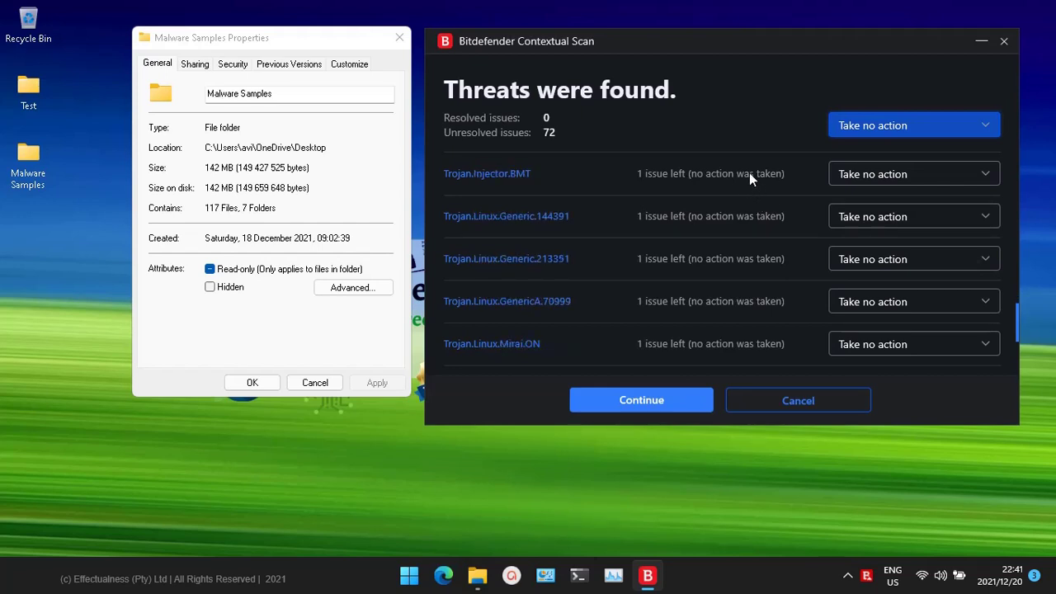
pyautogui.scroll(-1, 750, 172)
pyautogui.scroll(-1, 751, 164)
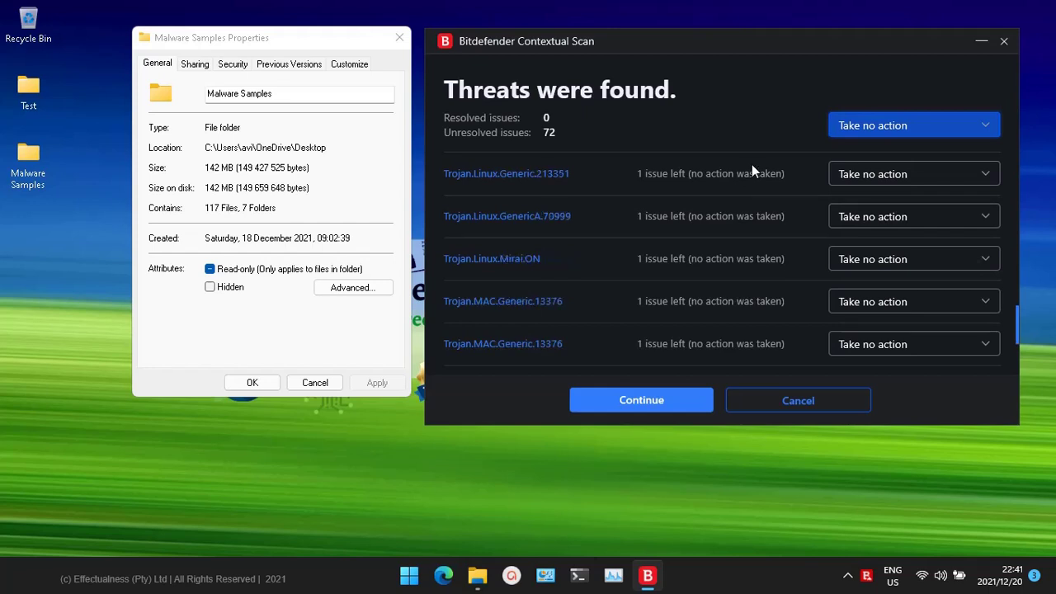
pyautogui.scroll(-1, 751, 162)
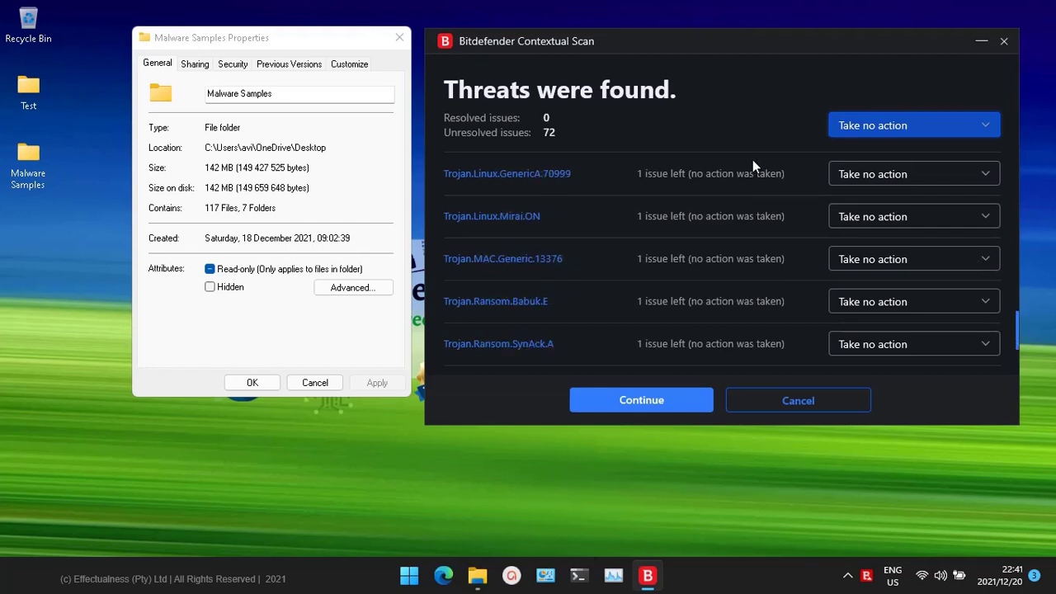
pyautogui.scroll(-1, 752, 162)
pyautogui.scroll(-1, 753, 160)
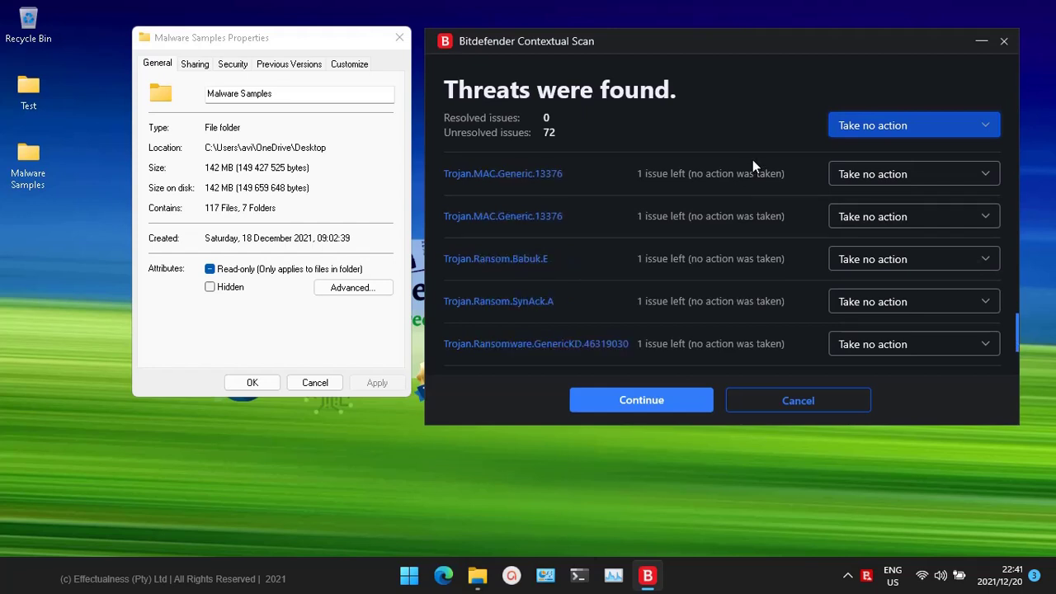
pyautogui.scroll(-1, 752, 161)
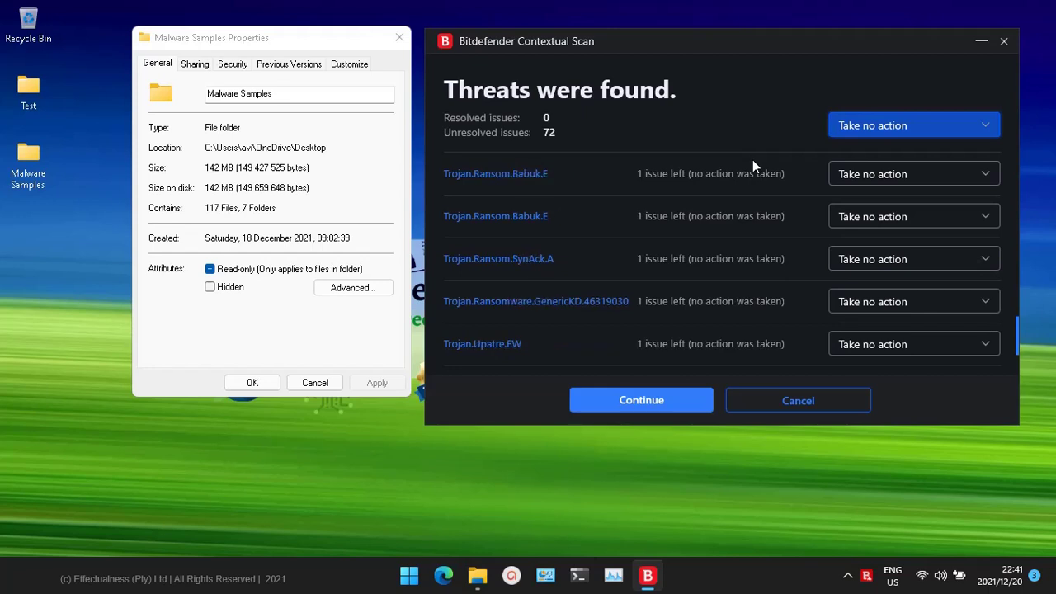
# Check the final entries of the threat list and continue the scan with Take no action applied to all items
pyautogui.scroll(-2, 752, 160)
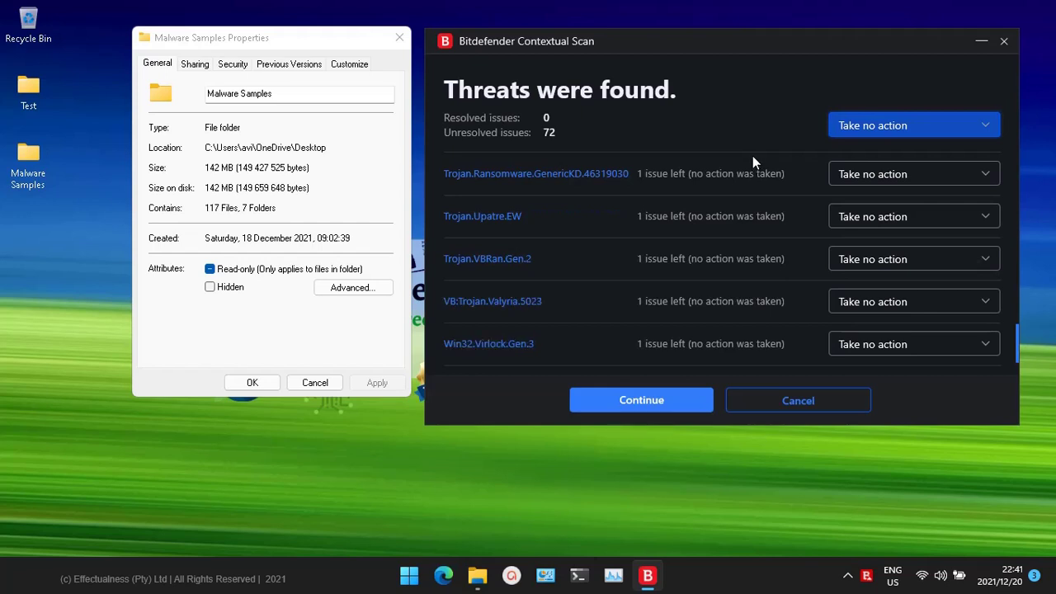
pyautogui.scroll(-1, 753, 156)
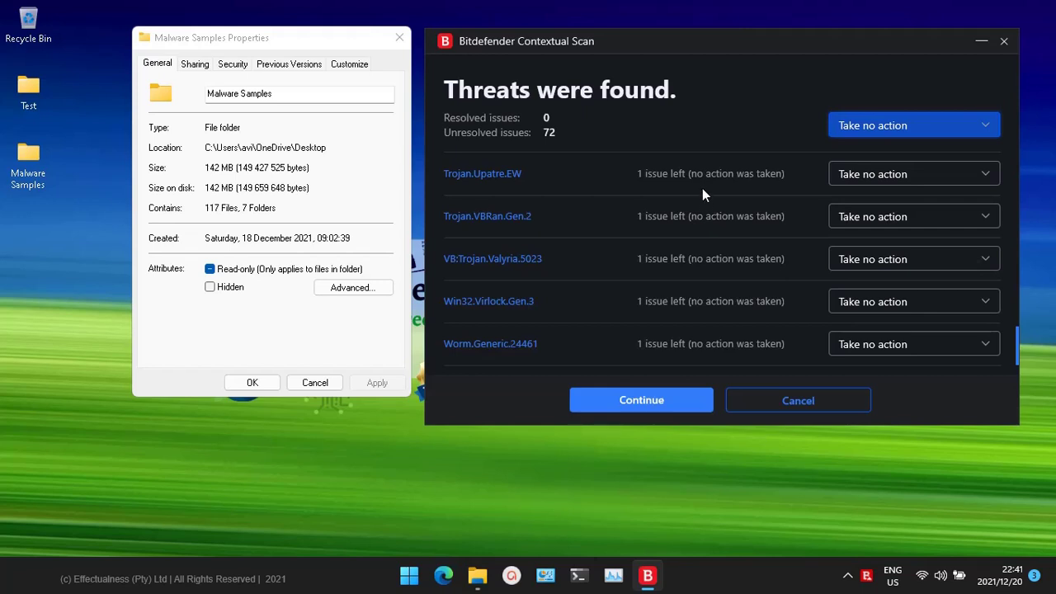
pyautogui.click(652, 403)
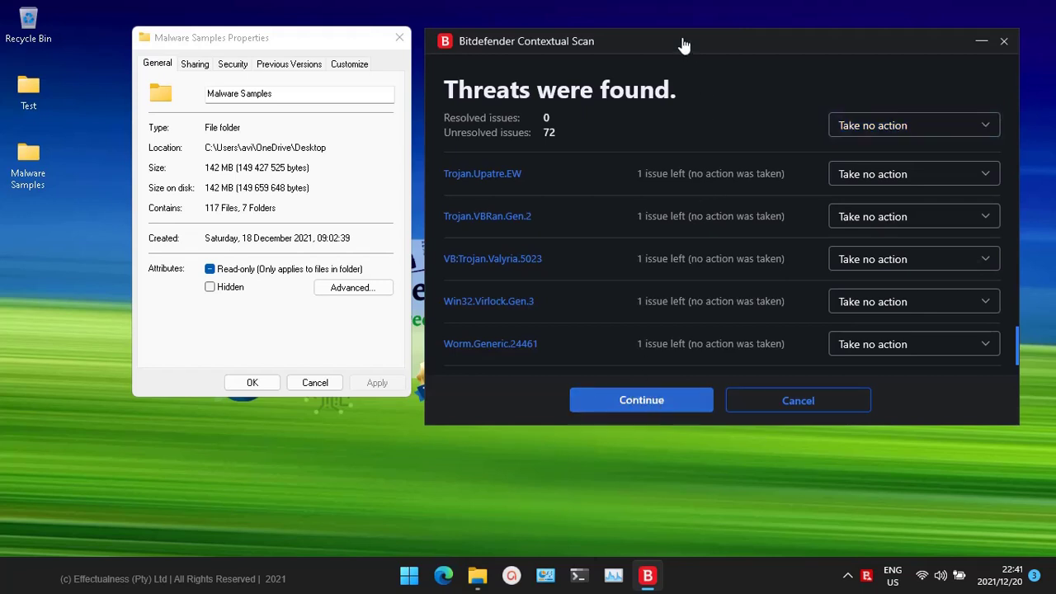